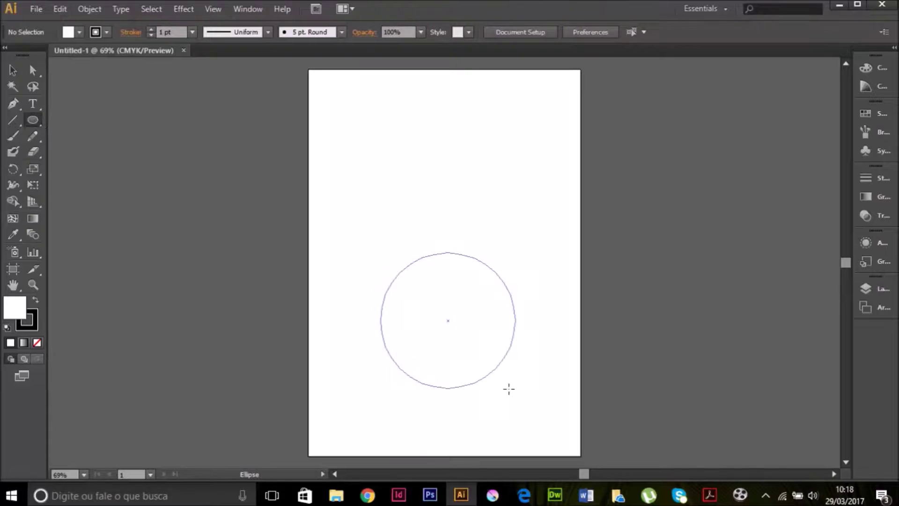
- Fill the planet circle yellow and preview the Glass filter in the Effect Gallery
{"action": "left_click", "coordinate": [588, 165]}
{"action": "key", "text": "v"}
{"action": "left_click", "coordinate": [184, 8]}
{"action": "left_click", "coordinate": [302, 212]}
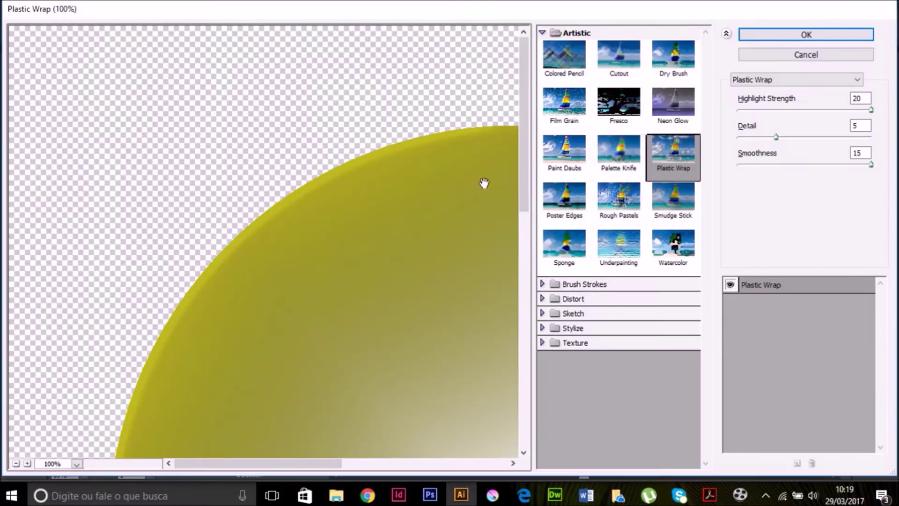
{"action": "left_click", "coordinate": [584, 284]}
{"action": "left_click", "coordinate": [574, 418]}
{"action": "left_click", "coordinate": [618, 389]}
- Preview the Torn Edges, Photocopy, Stained Glass, Texturizer and Plaster filters on the circle
{"action": "left_click", "coordinate": [574, 432]}
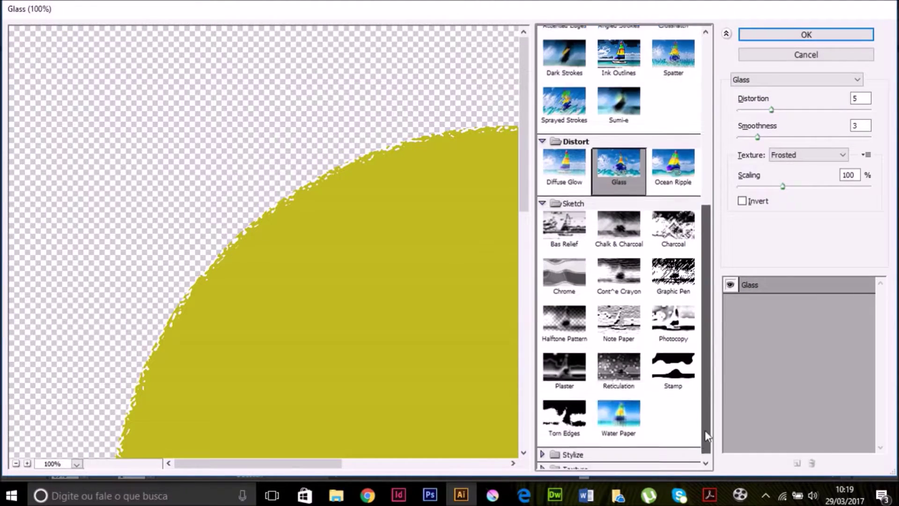
{"action": "left_click", "coordinate": [565, 408]}
{"action": "left_click", "coordinate": [673, 318]}
{"action": "scroll", "coordinate": [674, 328], "scroll_direction": "down", "scroll_amount": 3}
{"action": "left_click", "coordinate": [621, 436]}
{"action": "left_click", "coordinate": [678, 445]}
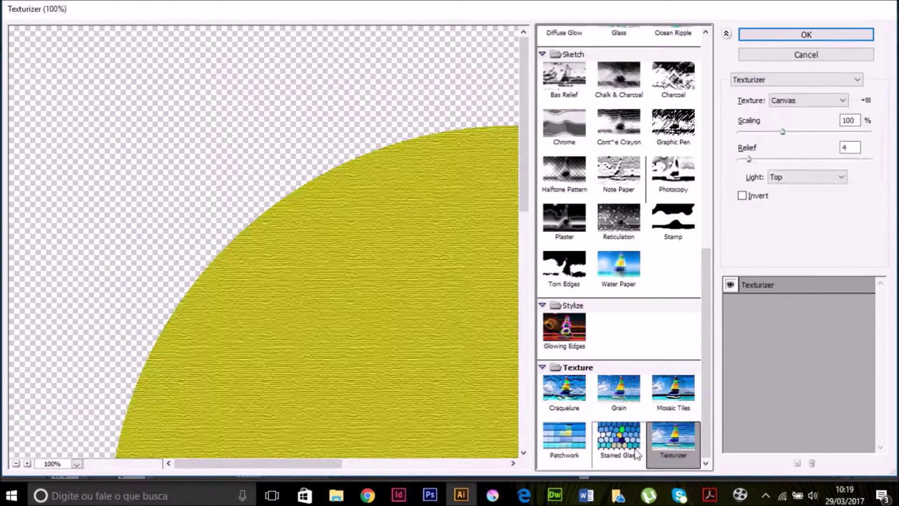
{"action": "left_click", "coordinate": [621, 436]}
{"action": "scroll", "coordinate": [654, 217], "scroll_direction": "up", "scroll_amount": 4}
{"action": "left_click", "coordinate": [564, 369]}
{"action": "scroll", "coordinate": [618, 234], "scroll_direction": "up", "scroll_amount": 5}
- Apply the Sponge texture, raise its smoothness, and deselect the circle
{"action": "left_click", "coordinate": [562, 181]}
{"action": "left_click", "coordinate": [832, 141]}
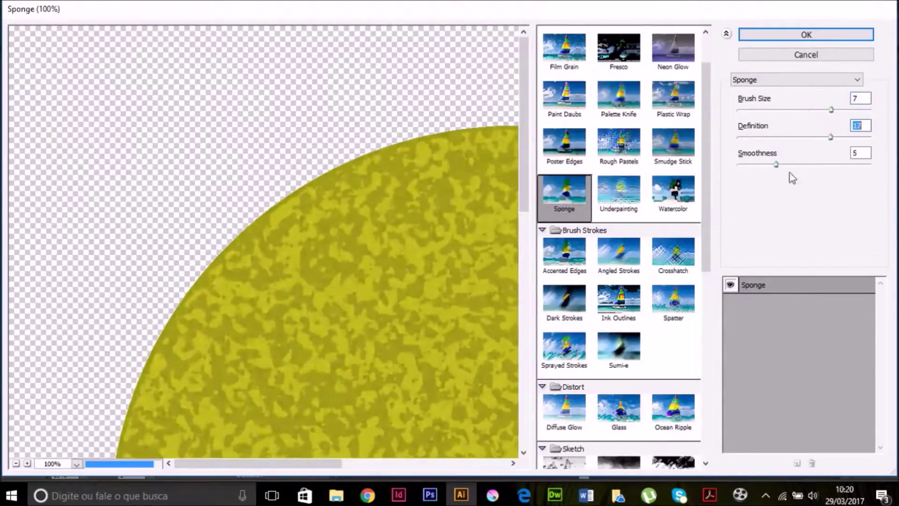
{"action": "left_click", "coordinate": [806, 34]}
{"action": "left_click", "coordinate": [183, 8]}
{"action": "left_click", "coordinate": [203, 209]}
{"action": "left_click_drag", "start_coordinate": [796, 165], "coordinate": [853, 165]}
{"action": "key", "text": "Return"}
{"action": "key", "text": "ctrl+shift+a"}
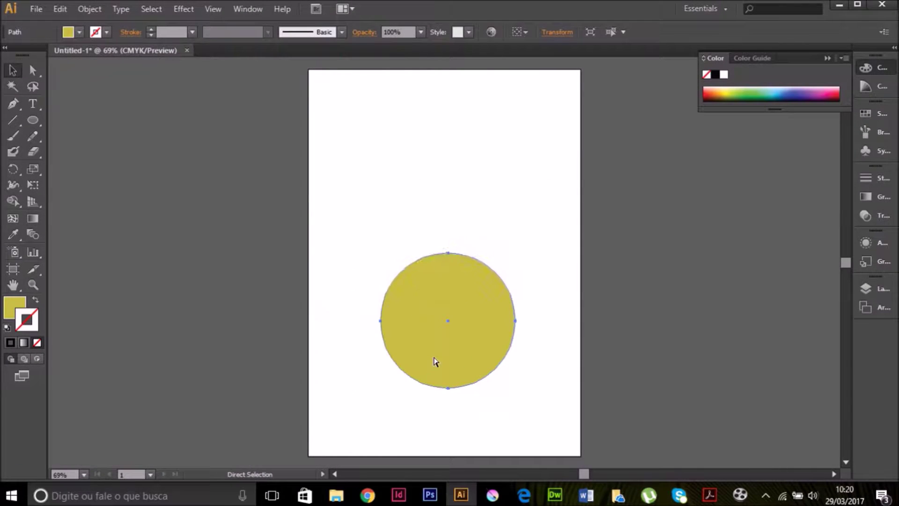
- Paste a copy of the textured circle in front and clear its fill for the outline stroke
{"action": "left_click", "coordinate": [506, 305]}
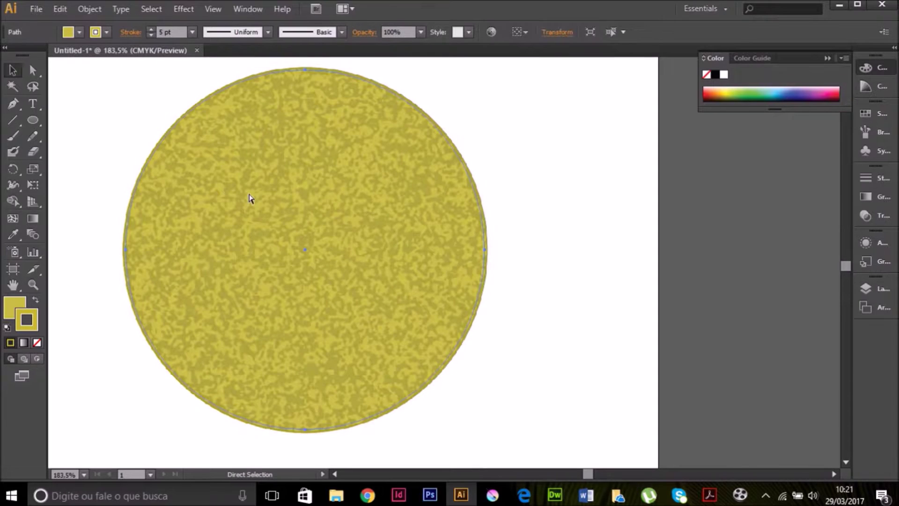
{"action": "key", "text": "ctrl+c"}
{"action": "key", "text": "ctrl+v"}
{"action": "key", "text": "ctrl+z"}
{"action": "key", "text": "ctrl+f"}
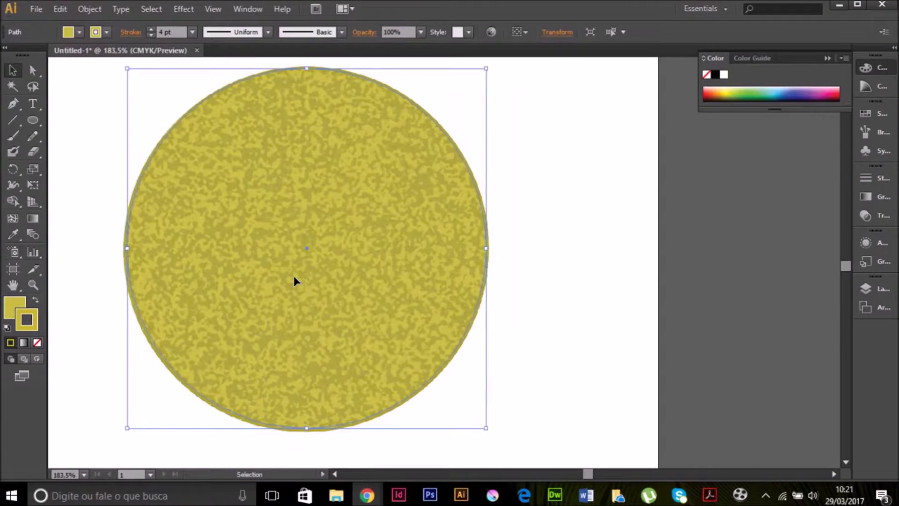
{"action": "key", "text": "slash"}
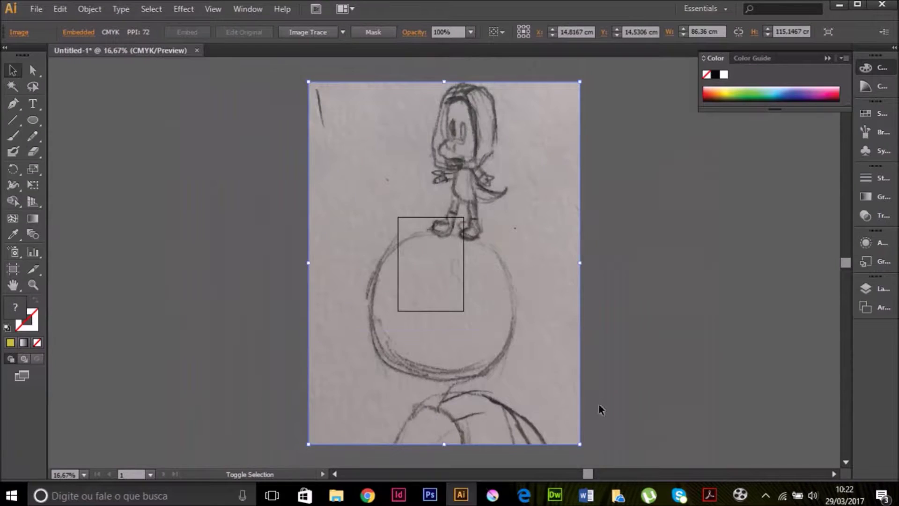
- Shrink the sketch to fit the page, zoom in, and trace the yellow face outline
{"action": "left_click_drag", "start_coordinate": [580, 444], "coordinate": [428, 241]}
{"action": "key", "text": "z"}
{"action": "left_click_drag", "start_coordinate": [335, 75], "coordinate": [378, 276]}
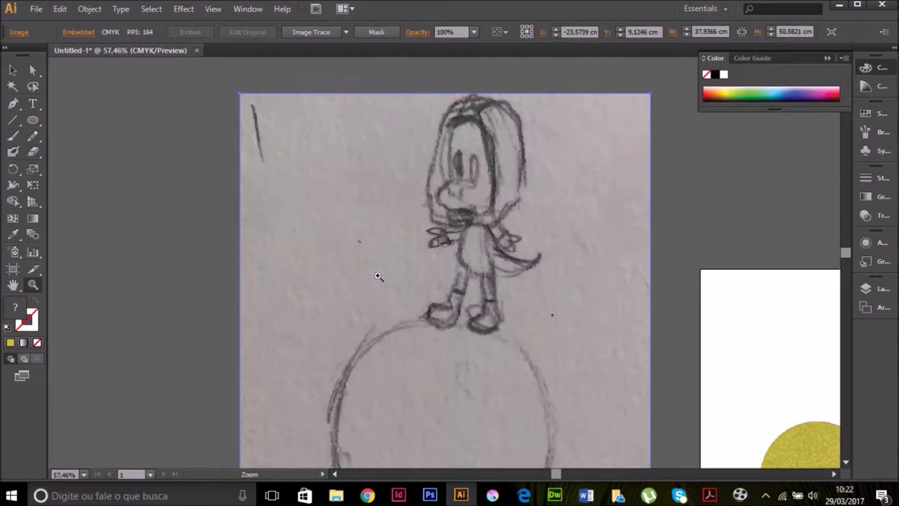
{"action": "left_click_drag", "start_coordinate": [479, 120], "coordinate": [481, 211]}
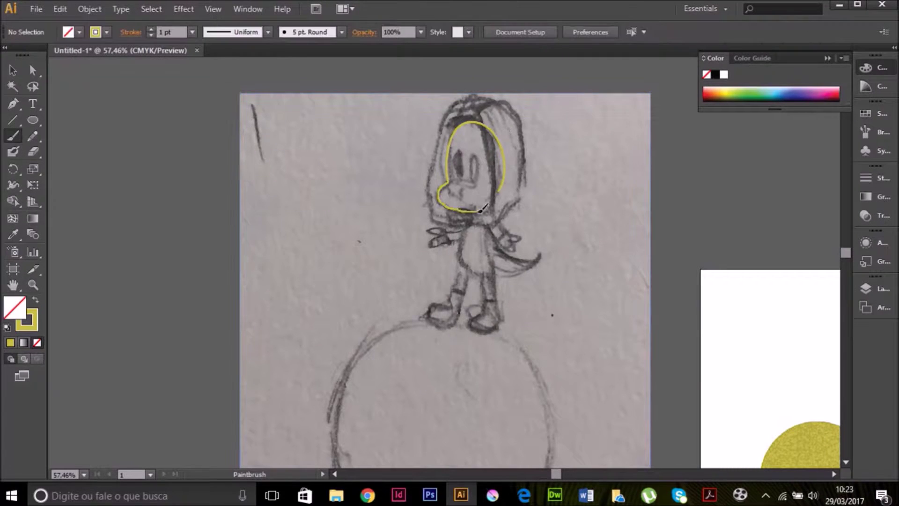
{"action": "right_click", "coordinate": [446, 160]}
{"action": "left_click", "coordinate": [521, 234]}
{"action": "left_click", "coordinate": [530, 195]}
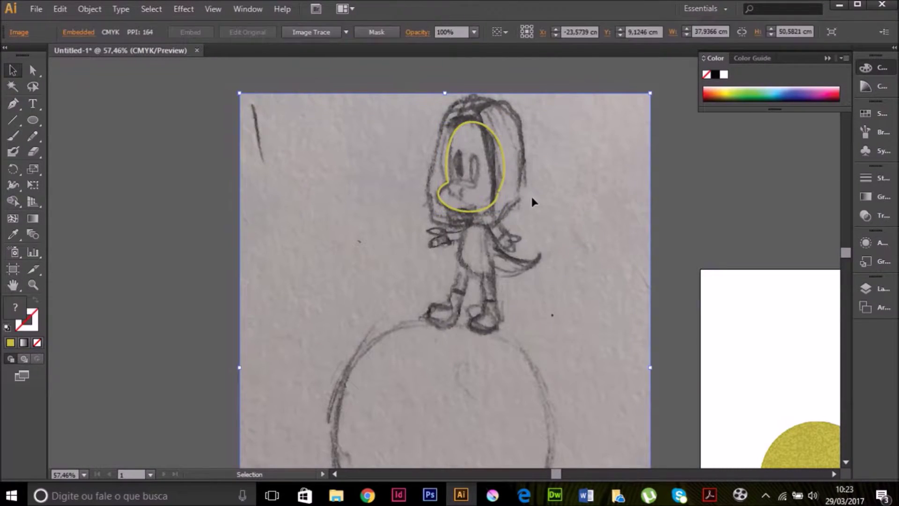
- Brush-trace the hair and neck collar, turning them into grey filled shapes
{"action": "key", "text": "b"}
{"action": "left_click_drag", "start_coordinate": [465, 117], "coordinate": [452, 118]}
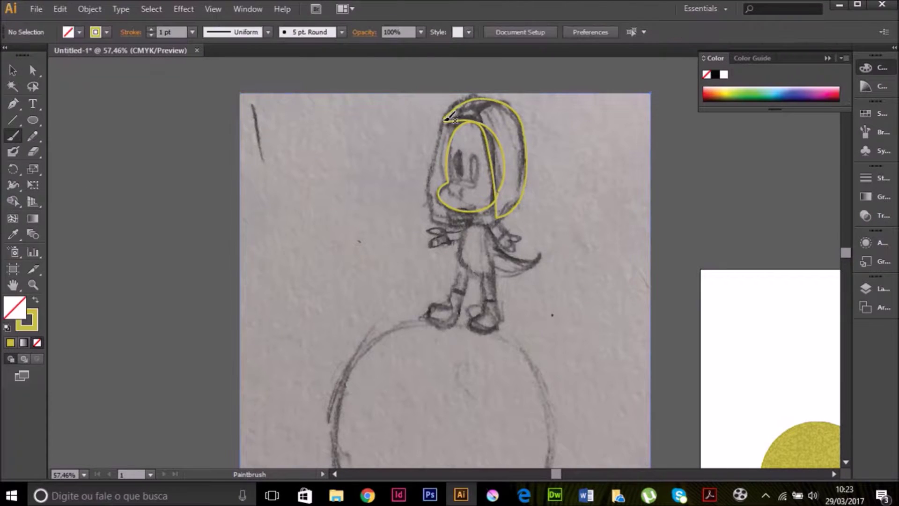
{"action": "key", "text": "shift+x"}
{"action": "left_click_drag", "start_coordinate": [438, 208], "coordinate": [431, 216]}
{"action": "key", "text": "v"}
{"action": "key", "text": "shift+x"}
- Select the placed sketch image, then deselect everything
{"action": "key", "text": "a"}
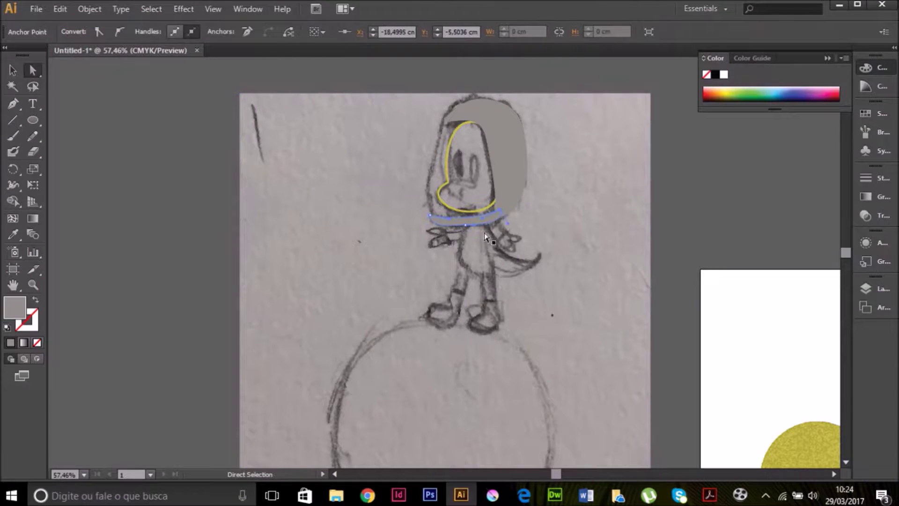
{"action": "left_click", "coordinate": [284, 293]}
{"action": "key", "text": "ctrl+shift+a"}
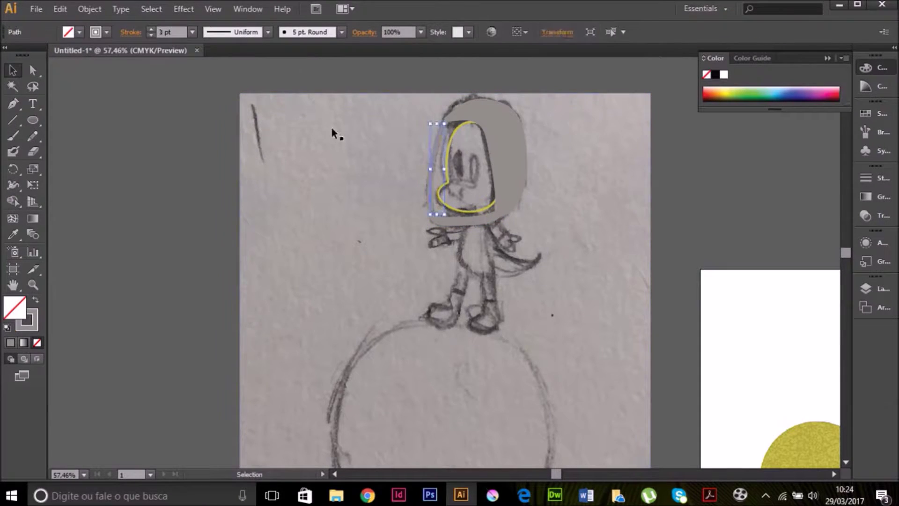
{"action": "key", "text": "ctrl+alt+bracketleft"}
{"action": "key", "text": "ctrl+shift+a"}
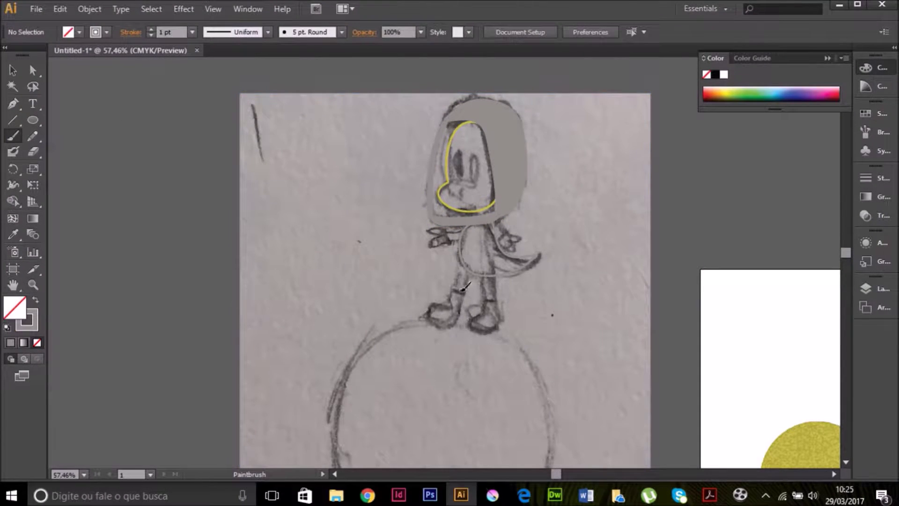
- Give the visor face a pale green fill from the fill colour picker
{"action": "double_click", "coordinate": [14, 308]}
{"action": "left_click", "coordinate": [589, 164]}
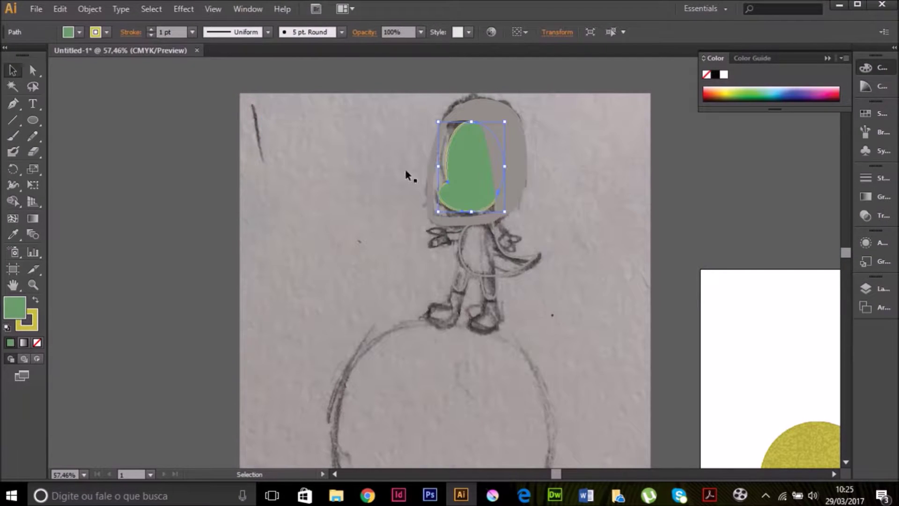
{"action": "double_click", "coordinate": [15, 307]}
{"action": "left_click", "coordinate": [588, 165]}
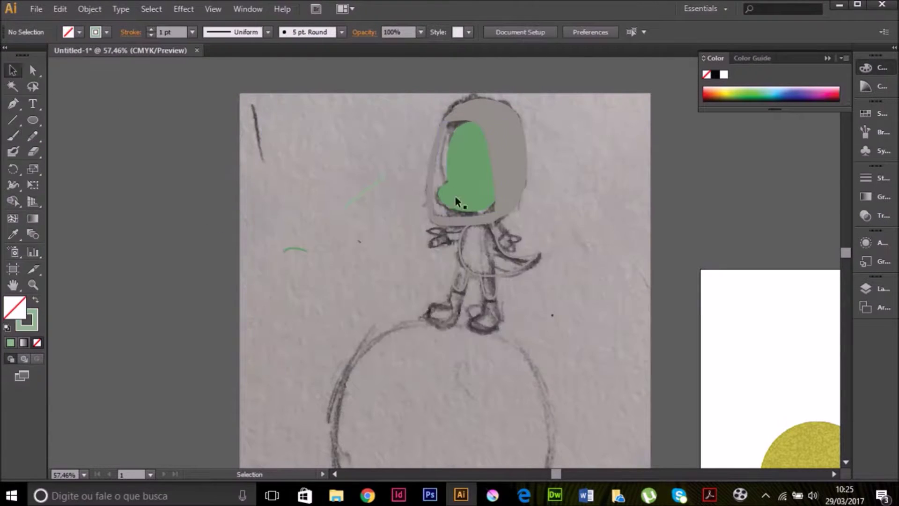
{"action": "key", "text": "i"}
{"action": "left_click", "coordinate": [36, 301]}
- Sample the helmet grey onto the body and send the left leg path backward
{"action": "left_click", "coordinate": [473, 253]}
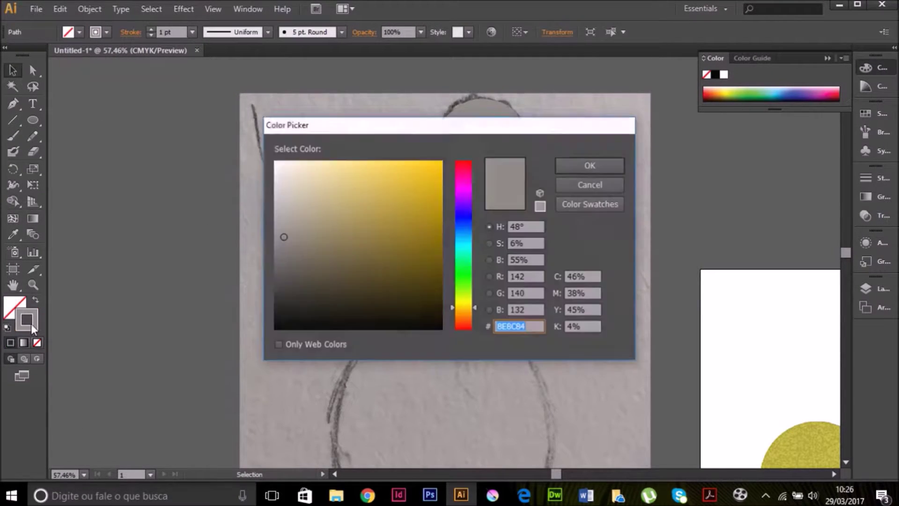
{"action": "key", "text": "i"}
{"action": "left_click", "coordinate": [515, 157]}
{"action": "key", "text": "a"}
{"action": "left_click", "coordinate": [460, 268]}
{"action": "left_click", "coordinate": [459, 281]}
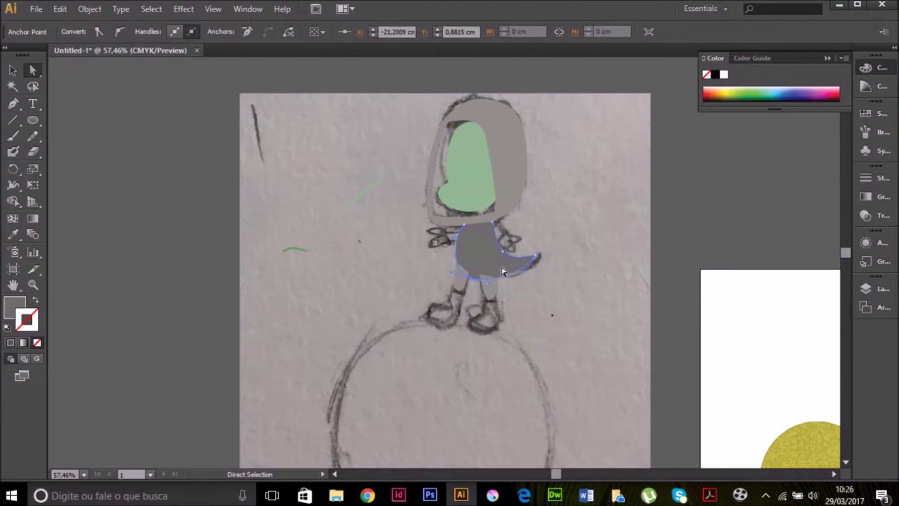
{"action": "key", "text": "ctrl+shift+bracketleft"}
- Adjust the stacking of the left leg and collar paths from their context menus
{"action": "right_click", "coordinate": [462, 87]}
{"action": "right_click", "coordinate": [589, 336]}
{"action": "key", "text": "Escape"}
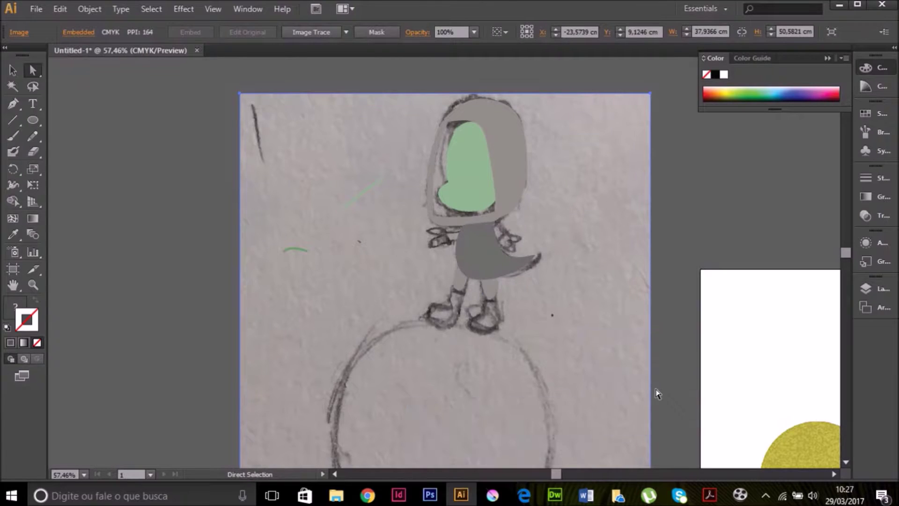
{"action": "left_click", "coordinate": [452, 294]}
{"action": "right_click", "coordinate": [481, 220]}
{"action": "key", "text": "Escape"}
- Draw the right foot path with the Pen tool
{"action": "left_click", "coordinate": [449, 312]}
{"action": "key", "text": "p"}
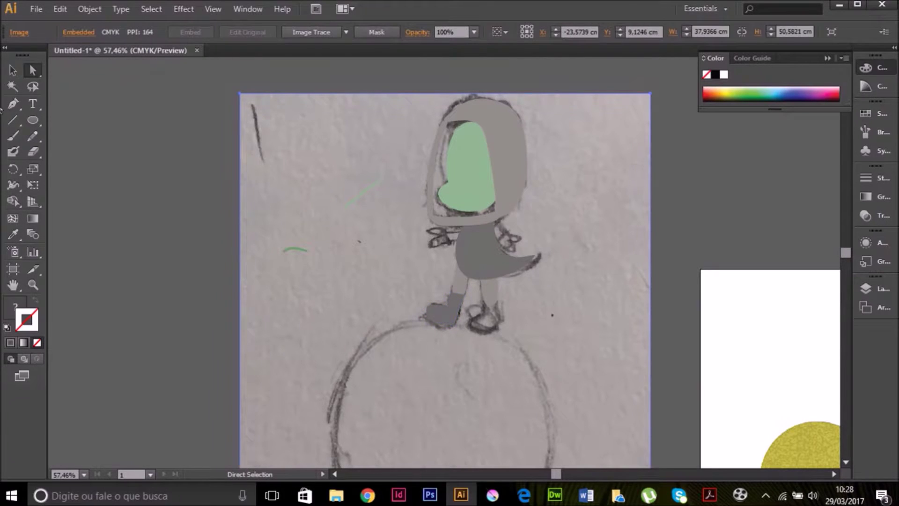
{"action": "key", "text": "p"}
{"action": "left_click", "coordinate": [482, 301]}
{"action": "left_click", "coordinate": [498, 301]}
{"action": "left_click", "coordinate": [411, 442]}
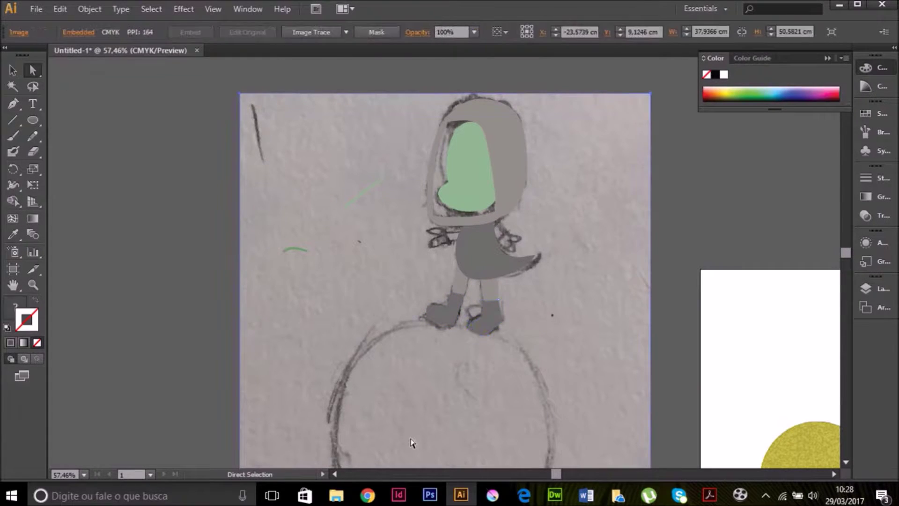
- Start a small Pen path for the hand and check its options
{"action": "key", "text": "p"}
{"action": "left_click", "coordinate": [462, 244]}
{"action": "right_click", "coordinate": [460, 238]}
{"action": "right_click", "coordinate": [296, 346]}
{"action": "left_click", "coordinate": [454, 234]}
{"action": "left_click", "coordinate": [516, 237]}
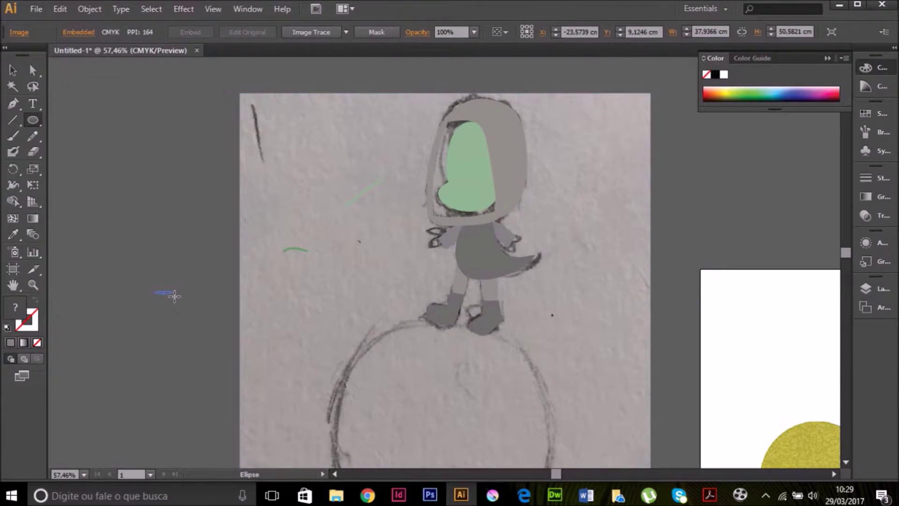
- Draw a small green ellipse and send it to the back
{"action": "left_click_drag", "start_coordinate": [174, 295], "coordinate": [179, 310]}
{"action": "key", "text": "v"}
{"action": "left_click", "coordinate": [459, 132]}
{"action": "right_click", "coordinate": [438, 241]}
{"action": "left_click", "coordinate": [301, 477]}
{"action": "right_click", "coordinate": [286, 331]}
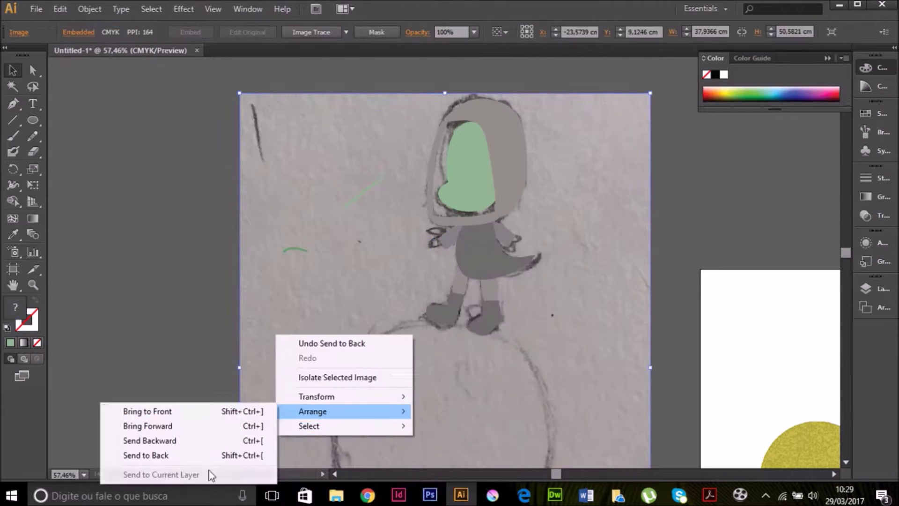
{"action": "left_click", "coordinate": [120, 456]}
- Delete anchors on the green shape, then zoom out to the whole drawing
{"action": "left_click", "coordinate": [366, 143]}
{"action": "key", "text": "p"}
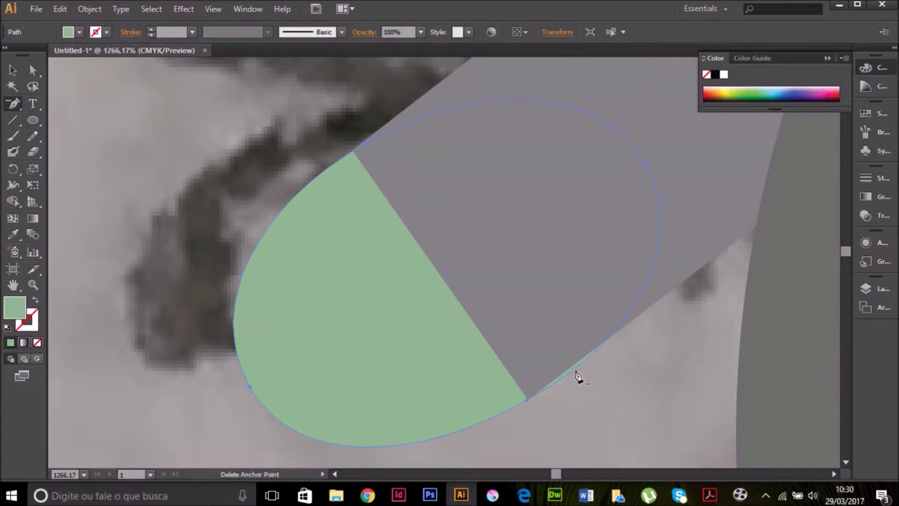
{"action": "key", "text": "ctrl+1"}
{"action": "key", "text": "v"}
{"action": "right_click", "coordinate": [572, 261]}
{"action": "right_click", "coordinate": [701, 319]}
{"action": "left_click", "coordinate": [321, 285]}
{"action": "key", "text": "z"}
{"action": "key", "text": "ctrl+minus"}
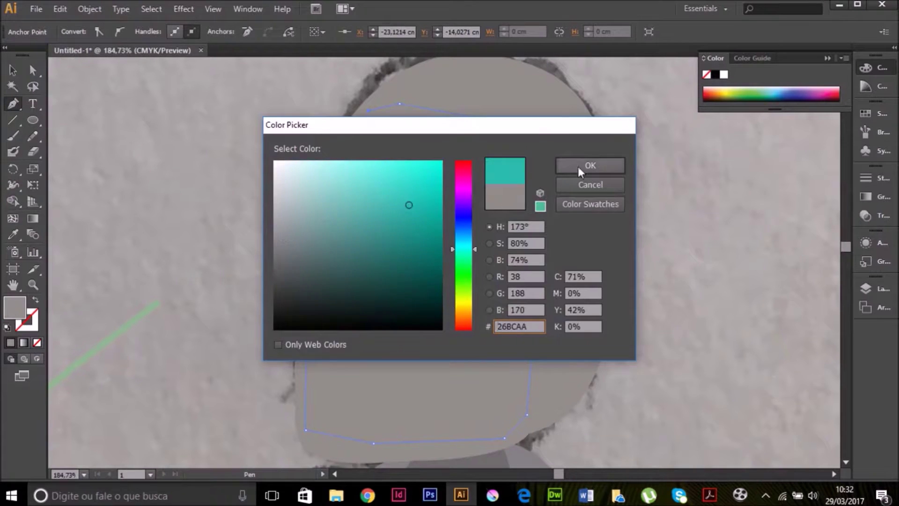
- Restore the blue visor glass and add two eye ellipses on the green face
{"action": "left_click", "coordinate": [750, 277]}
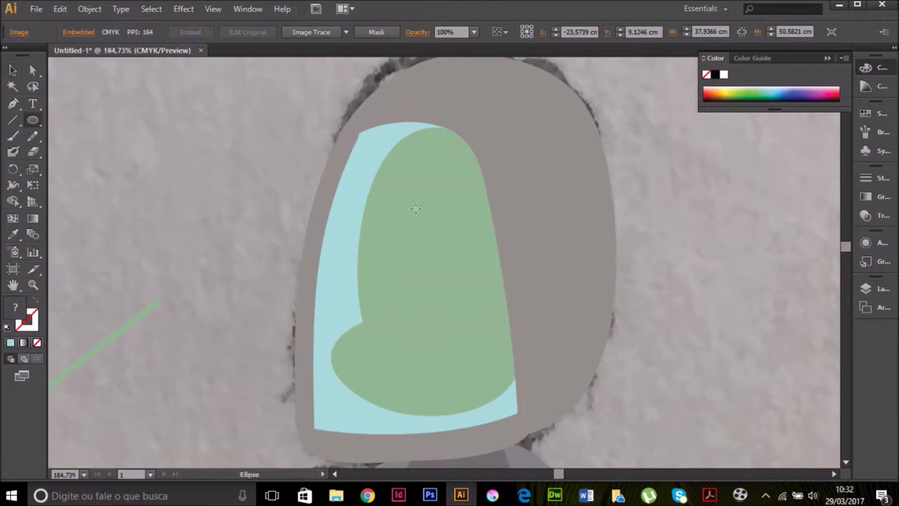
{"action": "left_click_drag", "start_coordinate": [379, 227], "coordinate": [412, 309]}
{"action": "left_click", "coordinate": [34, 70]}
{"action": "key", "text": "v"}
{"action": "left_click_drag", "start_coordinate": [394, 301], "coordinate": [447, 317]}
- Draw a mouth ellipse on the lower face and merge it into the face
{"action": "key", "text": "l"}
{"action": "left_click_drag", "start_coordinate": [377, 330], "coordinate": [480, 397]}
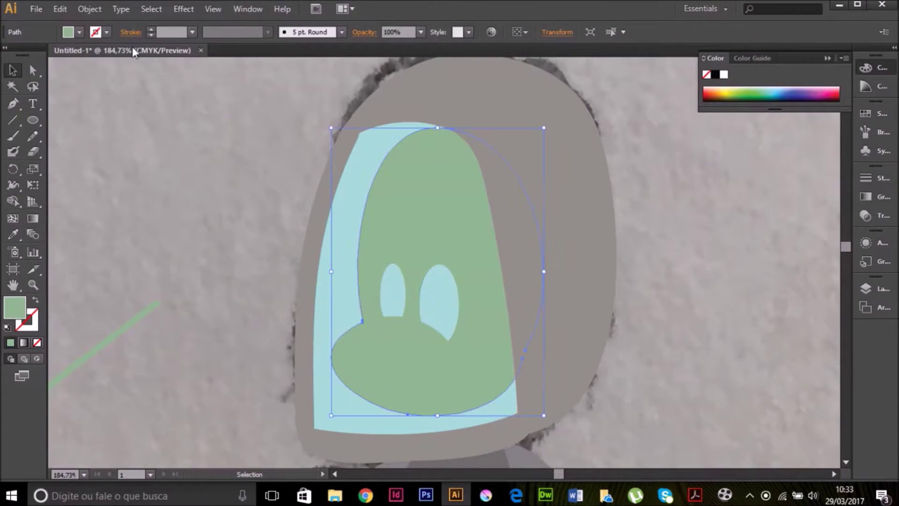
{"action": "key", "text": "a"}
{"action": "left_click", "coordinate": [457, 175]}
- Add an anchor point to the grey helmet outline and select it for reshaping
{"action": "left_click", "coordinate": [271, 184]}
{"action": "left_click", "coordinate": [370, 153]}
{"action": "left_click", "coordinate": [519, 127]}
{"action": "left_click", "coordinate": [13, 106]}
{"action": "key", "text": "plus"}
{"action": "left_click", "coordinate": [571, 262]}
{"action": "key", "text": "a"}
{"action": "left_click", "coordinate": [624, 259]}
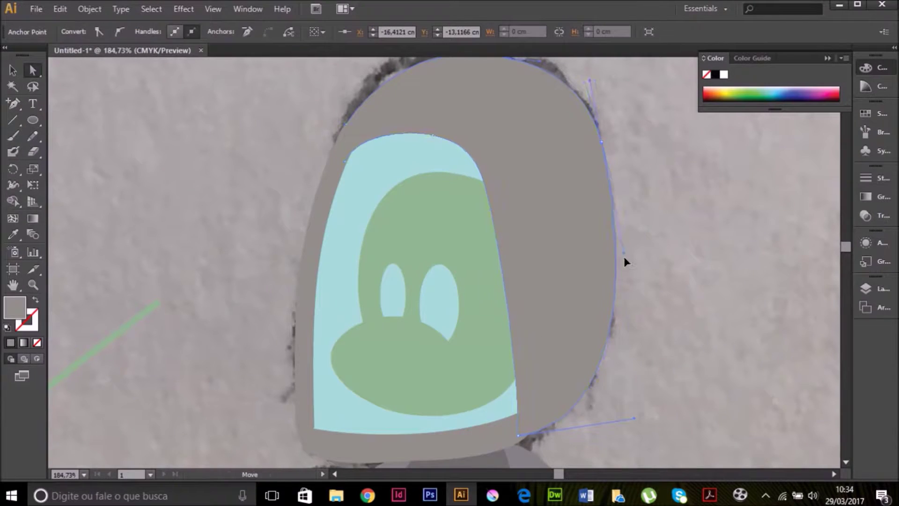
{"action": "key", "text": "Return"}
{"action": "key", "text": "Escape"}
{"action": "scroll", "coordinate": [604, 187], "scroll_direction": "up", "scroll_amount": 3}
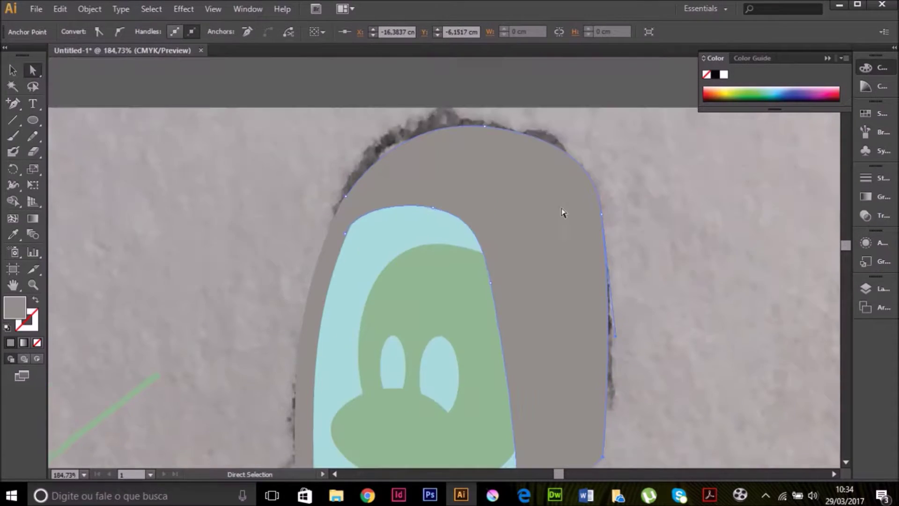
- Move the helmet's right-edge anchor, undo the change, and select the visor shapes
{"action": "left_click", "coordinate": [602, 215]}
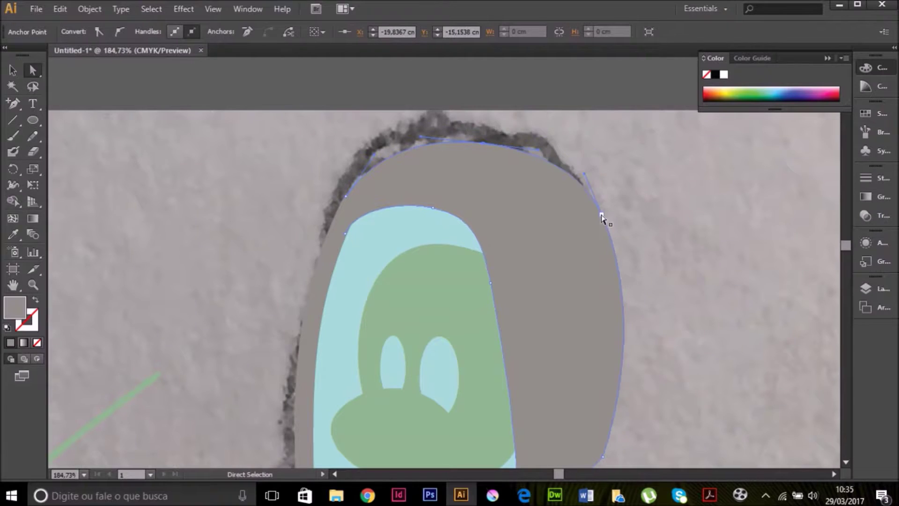
{"action": "key", "text": "ctrl+1"}
{"action": "left_click", "coordinate": [417, 313], "text": "ctrl"}
{"action": "key", "text": "ctrl+z"}
{"action": "left_click", "coordinate": [407, 254]}
{"action": "left_click", "coordinate": [369, 370]}
{"action": "left_click", "coordinate": [445, 361]}
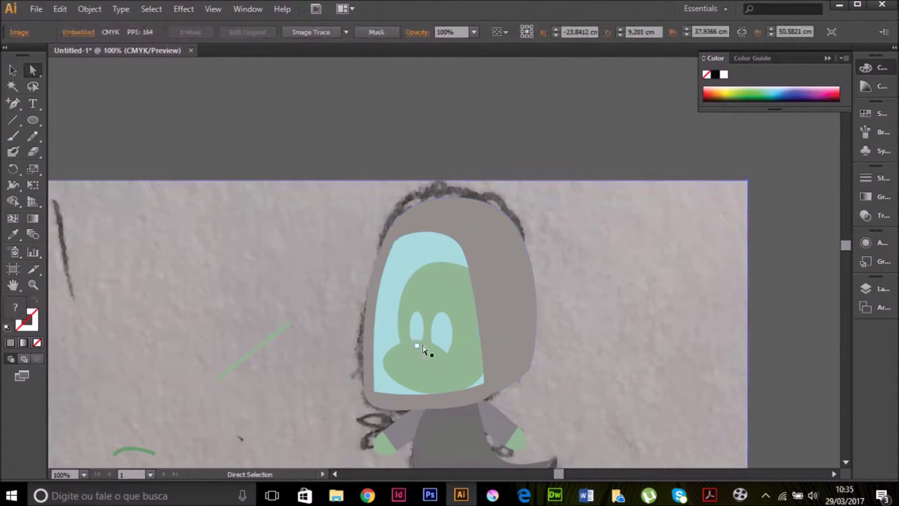
- Select the green face and paint nostril strokes on the muzzle
{"action": "key", "text": "v"}
{"action": "left_click", "coordinate": [659, 335]}
{"action": "scroll", "coordinate": [441, 243], "scroll_direction": "down", "scroll_amount": 3}
{"action": "key", "text": "a"}
{"action": "left_click", "coordinate": [448, 227]}
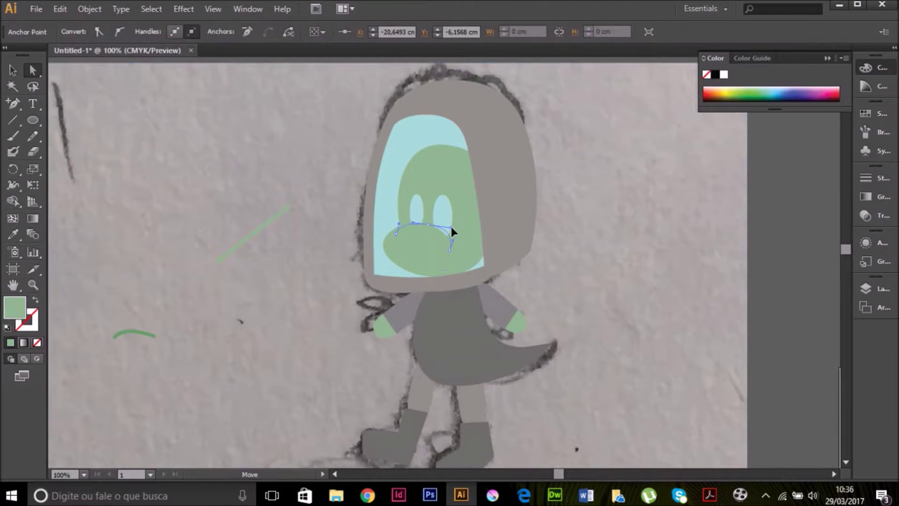
{"action": "mouse_move", "coordinate": [408, 238]}
{"action": "left_mouse_down"}
{"action": "mouse_move", "coordinate": [438, 240]}
{"action": "mouse_move", "coordinate": [424, 257]}
{"action": "left_mouse_up"}
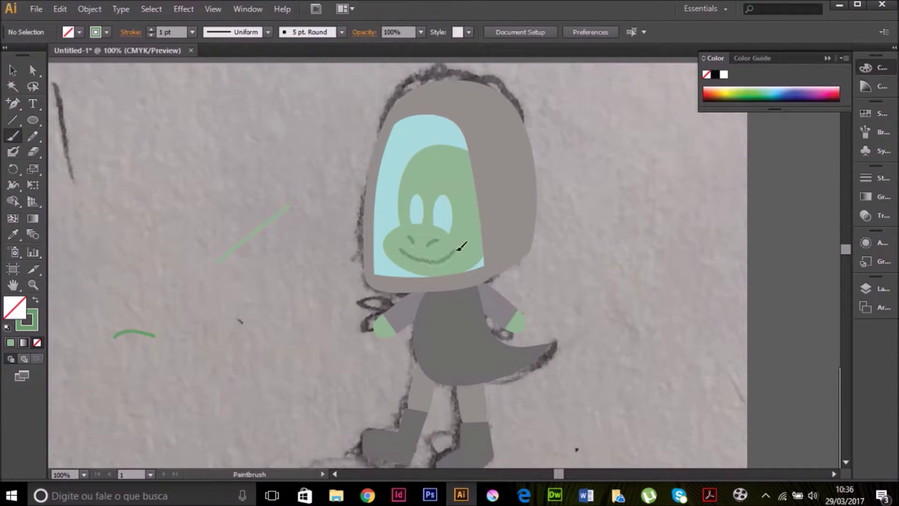
- Select the muzzle outline with Direct Selection, then the placed sketch image
{"action": "key", "text": "a"}
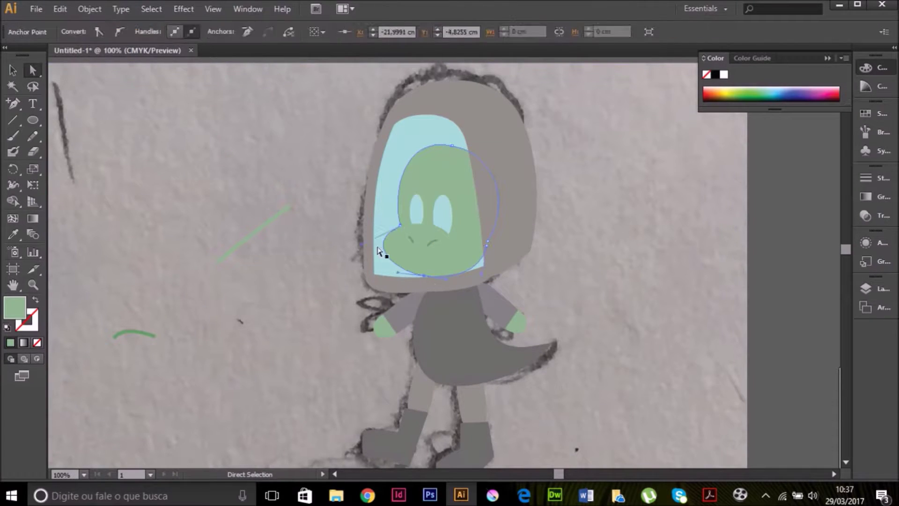
{"action": "left_click", "coordinate": [417, 261]}
{"action": "left_click", "coordinate": [402, 230]}
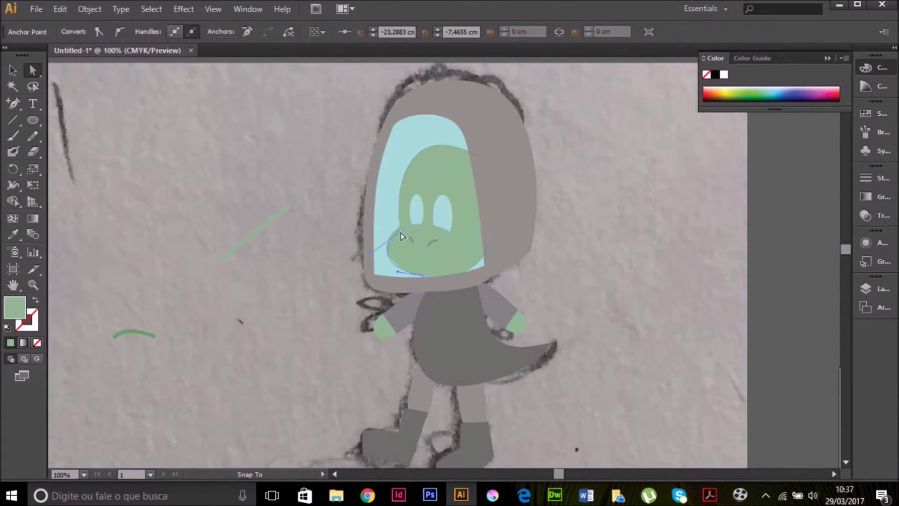
{"action": "left_click", "coordinate": [320, 281]}
{"action": "scroll", "coordinate": [435, 242], "scroll_direction": "down", "scroll_amount": 4}
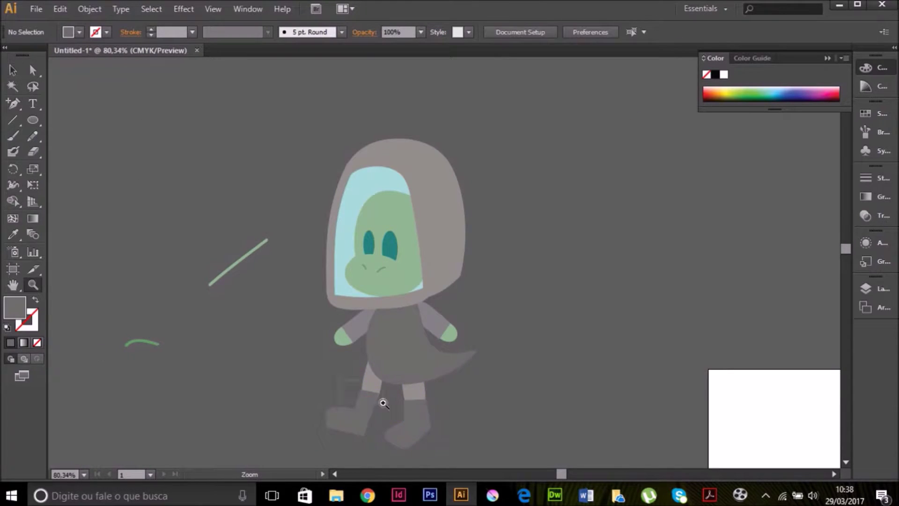
- Zoom in on the legs, then marquee-select every part of the dinosaur character
{"action": "left_click", "coordinate": [383, 403]}
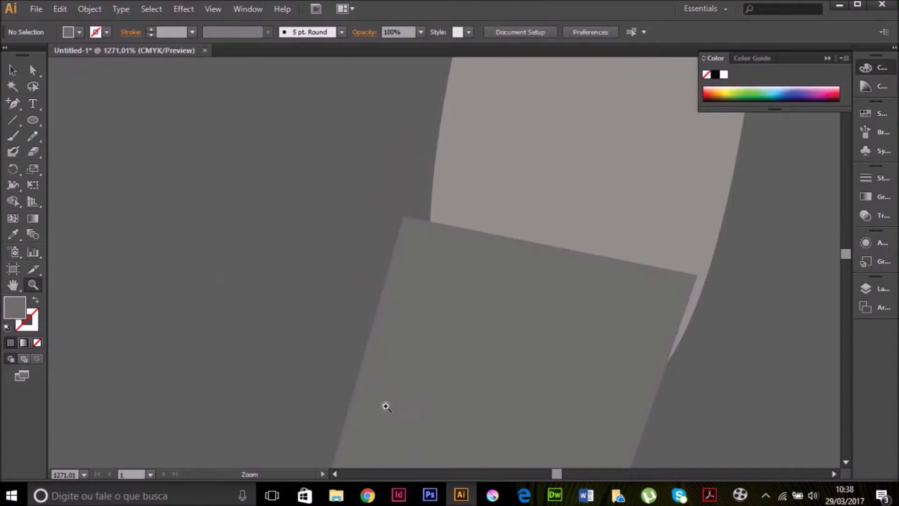
{"action": "key", "text": "a"}
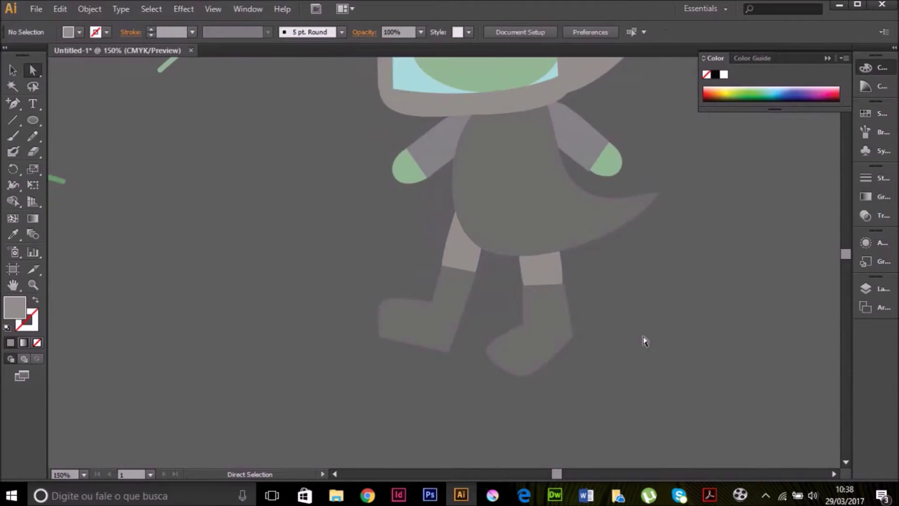
{"action": "key", "text": "v"}
{"action": "scroll", "coordinate": [646, 391], "scroll_direction": "up", "scroll_amount": 5}
{"action": "left_click_drag", "start_coordinate": [346, 101], "coordinate": [675, 448]}
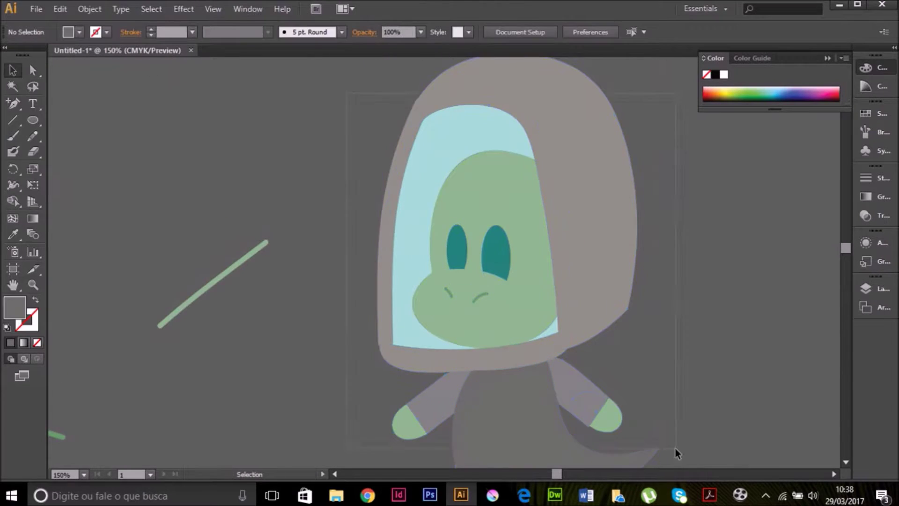
- Shrink the selected character and place it on top of the yellow planet
{"action": "scroll", "coordinate": [562, 374], "scroll_direction": "down", "scroll_amount": 4}
{"action": "right_click", "coordinate": [515, 395]}
{"action": "key", "text": "Escape"}
{"action": "key", "text": "ctrl+minus"}
{"action": "key", "text": "ctrl+minus"}
{"action": "key", "text": "ctrl+minus"}
{"action": "left_click_drag", "start_coordinate": [455, 259], "coordinate": [670, 328]}
- Deselect, fit the artboard in view and zoom in on the planet
{"action": "key", "text": "ctrl+shift+a"}
{"action": "key", "text": "z"}
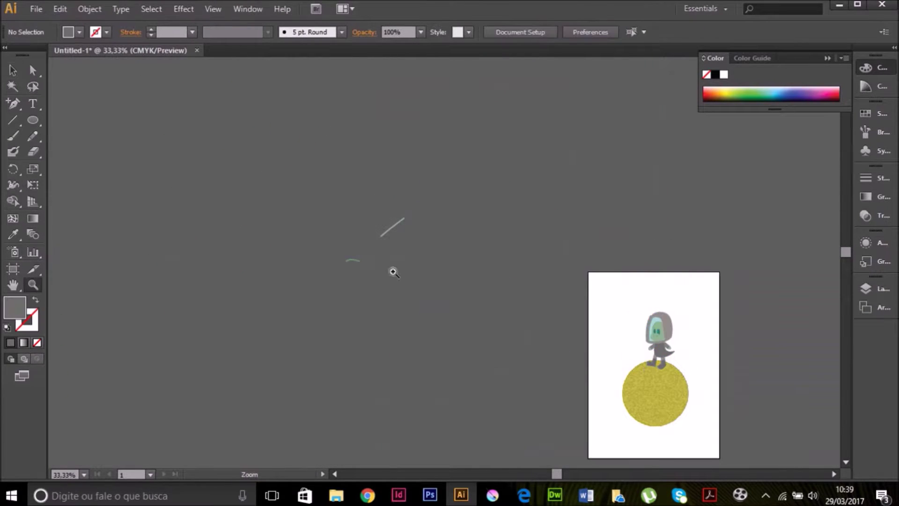
{"action": "key", "text": "ctrl+0"}
{"action": "left_click_drag", "start_coordinate": [542, 429], "coordinate": [358, 96]}
{"action": "key", "text": "a"}
{"action": "key", "text": "v"}
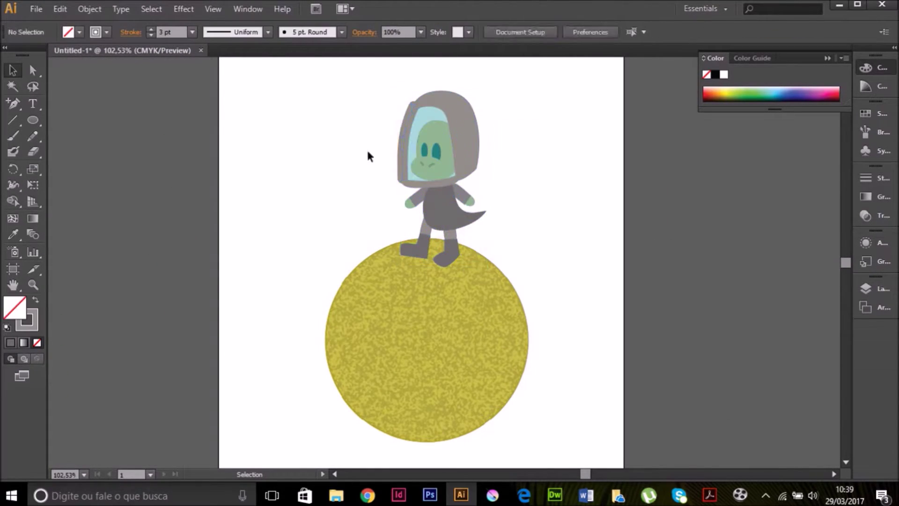
- Select the green face and visor, then lower the top of the helmet
{"action": "left_click", "coordinate": [437, 174]}
{"action": "left_click", "coordinate": [413, 135], "text": "shift"}
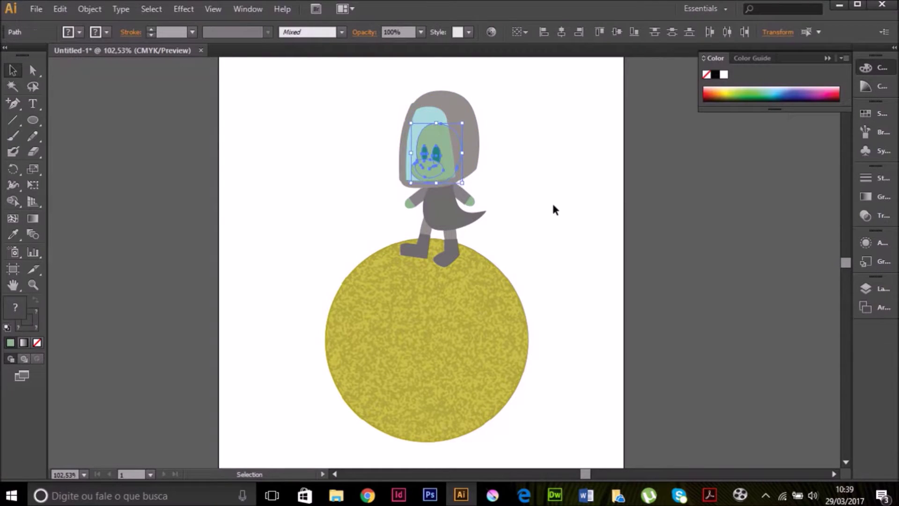
{"action": "key", "text": "a"}
{"action": "left_click", "coordinate": [428, 96]}
{"action": "key", "text": "Down"}
{"action": "key", "text": "Down"}
{"action": "key", "text": "Down"}
{"action": "key", "text": "ctrl+shift+a"}
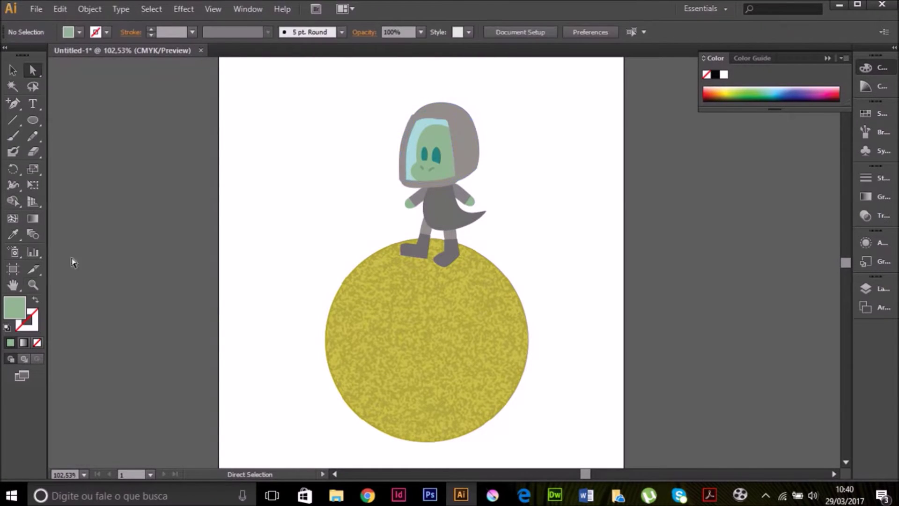
- Zoom in on the helmet and drag out an anchor on its left edge
{"action": "left_click_drag", "start_coordinate": [377, 80], "coordinate": [539, 164]}
{"action": "left_click", "coordinate": [375, 248]}
{"action": "mouse_move", "coordinate": [331, 246]}
{"action": "left_mouse_down"}
{"action": "mouse_move", "coordinate": [230, 244]}
{"action": "mouse_move", "coordinate": [227, 267]}
{"action": "left_mouse_up"}
- Clear the selection and scroll down toward the dinosaur's back
{"action": "key", "text": "ctrl+shift+a"}
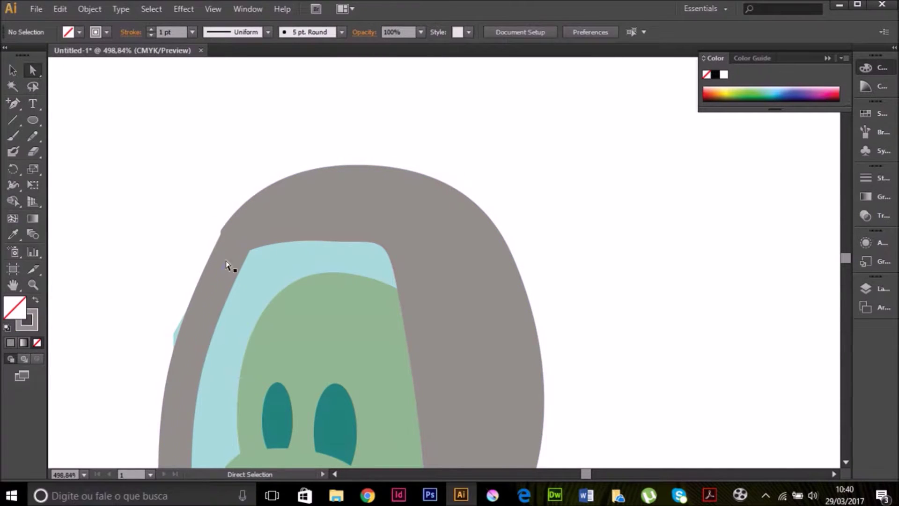
{"action": "left_click", "coordinate": [186, 332]}
{"action": "left_click", "coordinate": [361, 255]}
{"action": "key", "text": "ctrl+shift+a"}
{"action": "scroll", "coordinate": [270, 317], "scroll_direction": "down", "scroll_amount": 5}
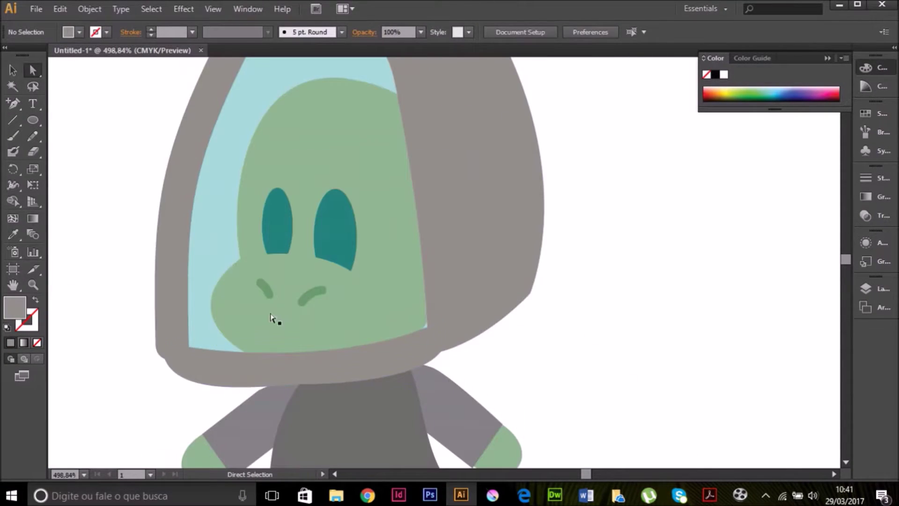
{"action": "scroll", "coordinate": [135, 365], "scroll_direction": "down", "scroll_amount": 3}
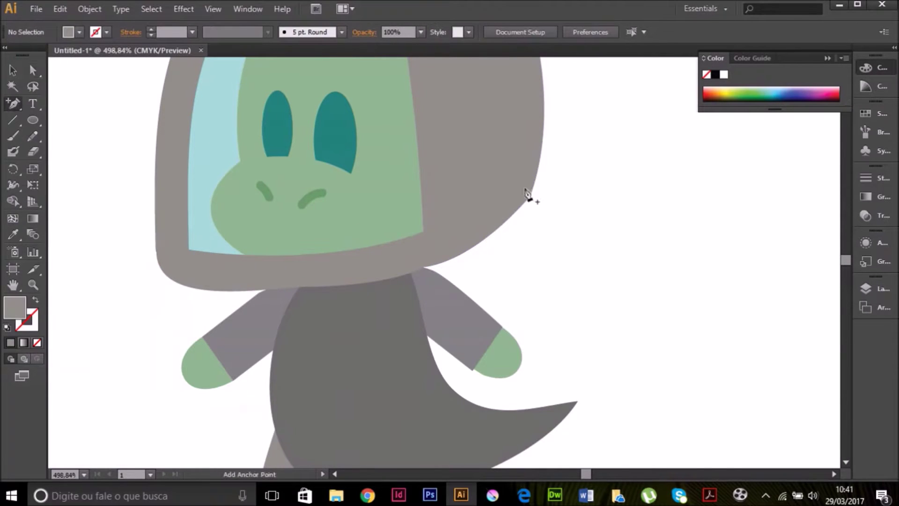
- Draw a closed hose outline with the Pen tool, from the helmet down the back
{"action": "left_click", "coordinate": [13, 104]}
{"action": "left_click", "coordinate": [476, 214]}
{"action": "left_click", "coordinate": [512, 259]}
{"action": "left_click", "coordinate": [448, 398]}
{"action": "left_click", "coordinate": [453, 350]}
{"action": "left_click", "coordinate": [483, 270]}
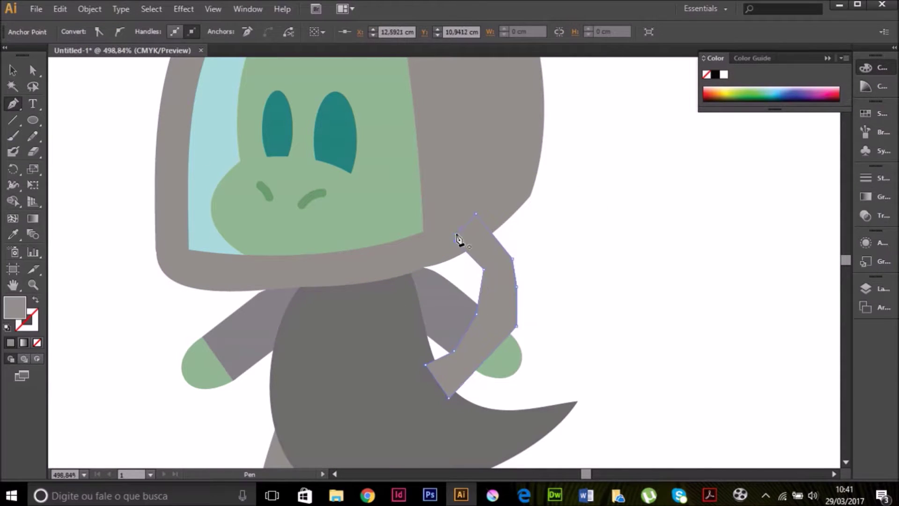
- Fill the hose light grey and send it behind the body
{"action": "double_click", "coordinate": [15, 308]}
{"action": "left_click", "coordinate": [588, 164]}
{"action": "right_click", "coordinate": [498, 273]}
{"action": "left_click", "coordinate": [374, 295]}
- Deselect the hose and zoom out to see the body
{"action": "key", "text": "a"}
{"action": "left_click", "coordinate": [481, 284]}
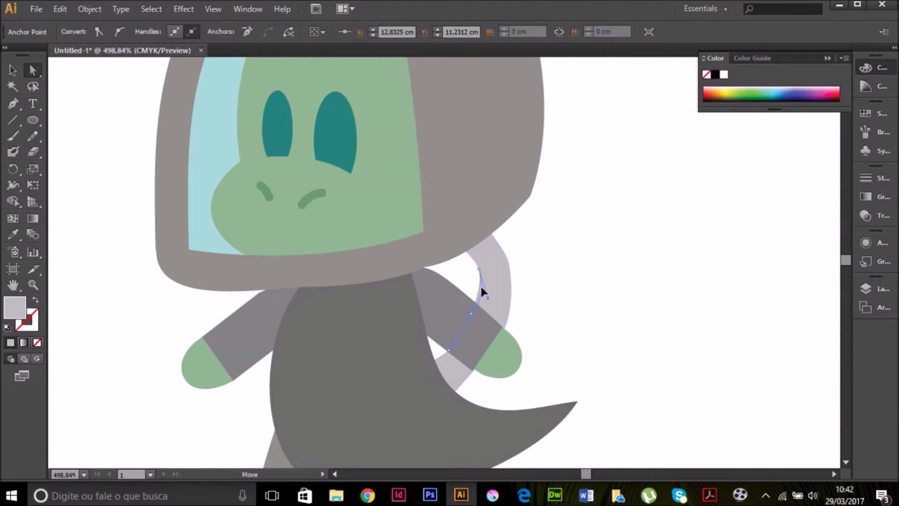
{"action": "left_click", "coordinate": [504, 321]}
{"action": "key", "text": "ctrl+minus"}
{"action": "key", "text": "ctrl+minus"}
{"action": "key", "text": "ctrl+minus"}
{"action": "key", "text": "b"}
- Zoom out to the whole character and nudge the back boot slightly lower
{"action": "key", "text": "ctrl+minus"}
{"action": "key", "text": "v"}
{"action": "left_click", "coordinate": [409, 316]}
{"action": "left_click_drag", "start_coordinate": [433, 318], "coordinate": [434, 323]}
{"action": "left_click", "coordinate": [379, 350]}
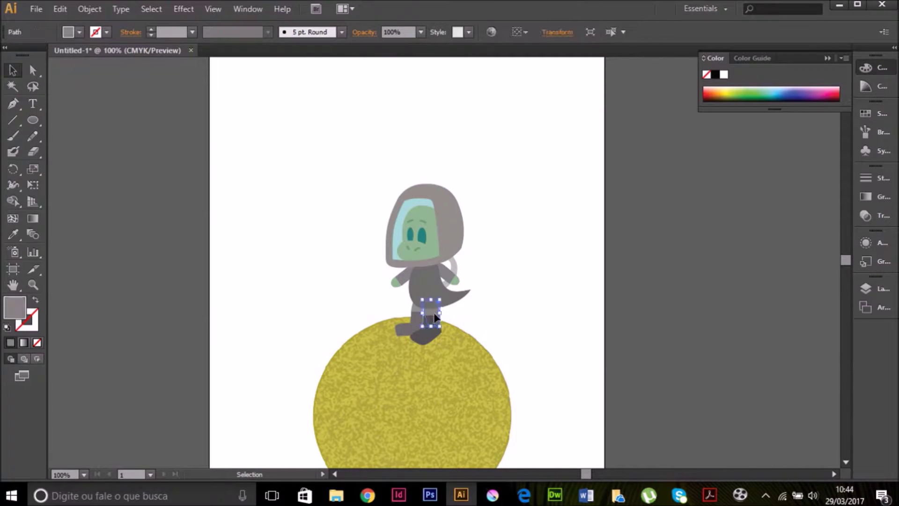
- Adjust an anchor on the front boot, then zoom out to the whole artboard
{"action": "left_click", "coordinate": [416, 294]}
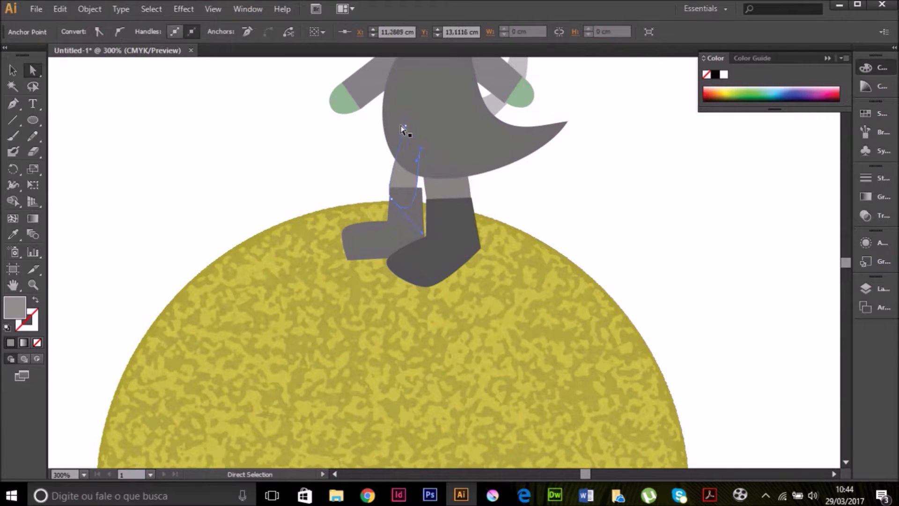
{"action": "left_click", "coordinate": [378, 188]}
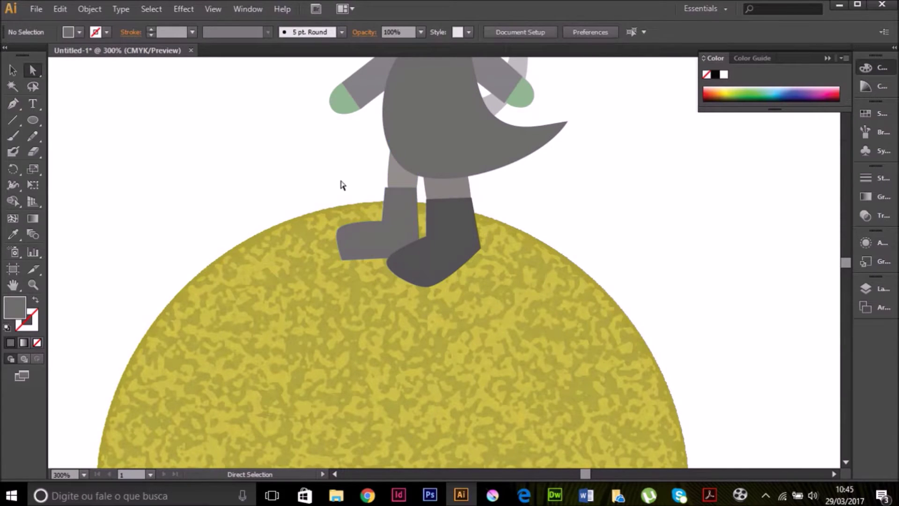
{"action": "key", "text": "ctrl+1"}
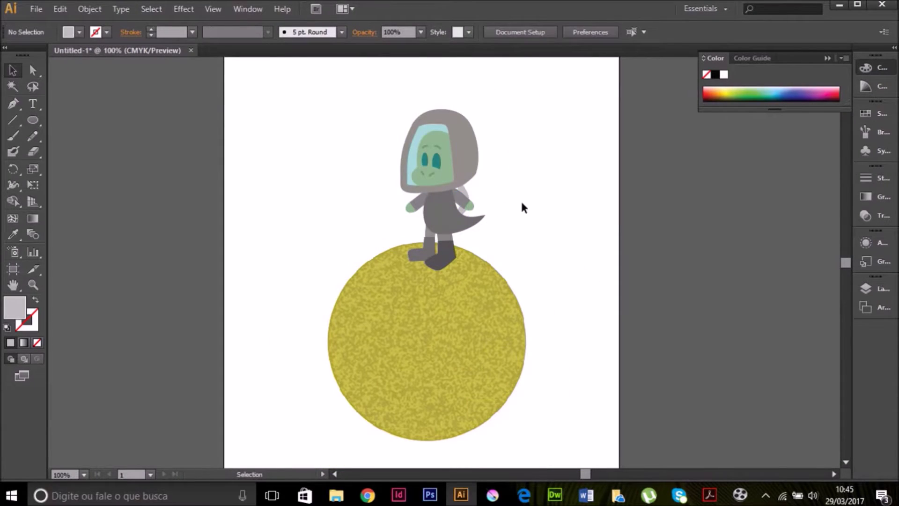
- Give the dinosaur's tail a new fill colour through the Color Picker
{"action": "left_click", "coordinate": [475, 216]}
{"action": "double_click", "coordinate": [15, 308]}
{"action": "key", "text": "Return"}
{"action": "double_click", "coordinate": [14, 308]}
{"action": "left_click", "coordinate": [607, 170]}
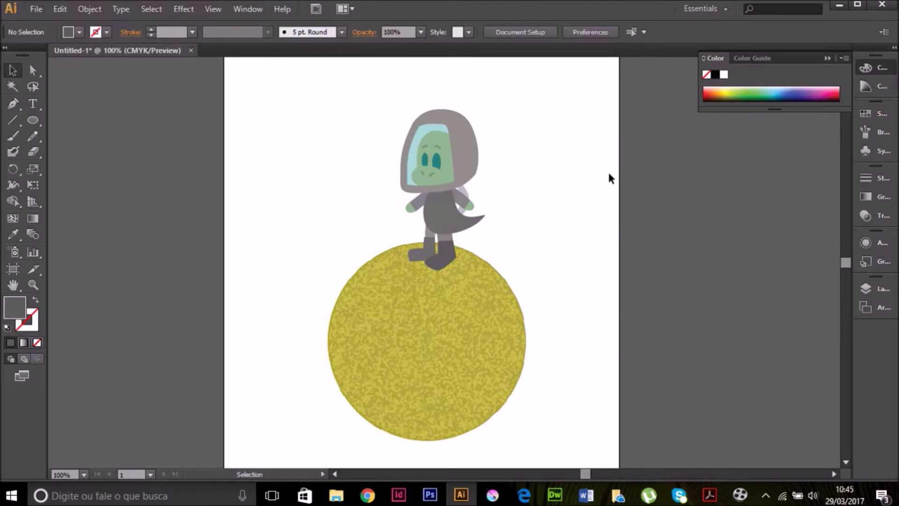
- Select the helmet's lower edge with the Direct Selection tool
{"action": "scroll", "coordinate": [437, 201], "scroll_direction": "up", "scroll_amount": 5}
{"action": "key", "text": "a"}
{"action": "left_click", "coordinate": [514, 319]}
{"action": "scroll", "coordinate": [514, 319], "scroll_direction": "down", "scroll_amount": 4}
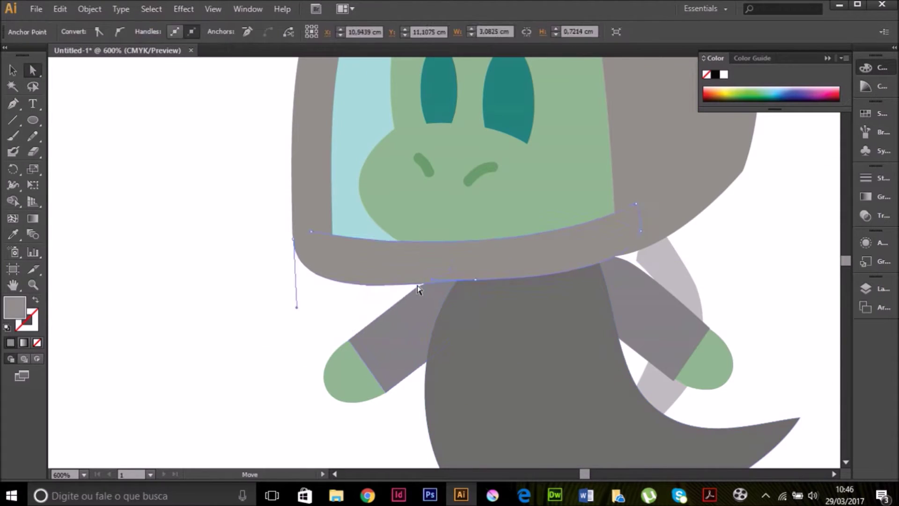
{"action": "left_click", "coordinate": [631, 263]}
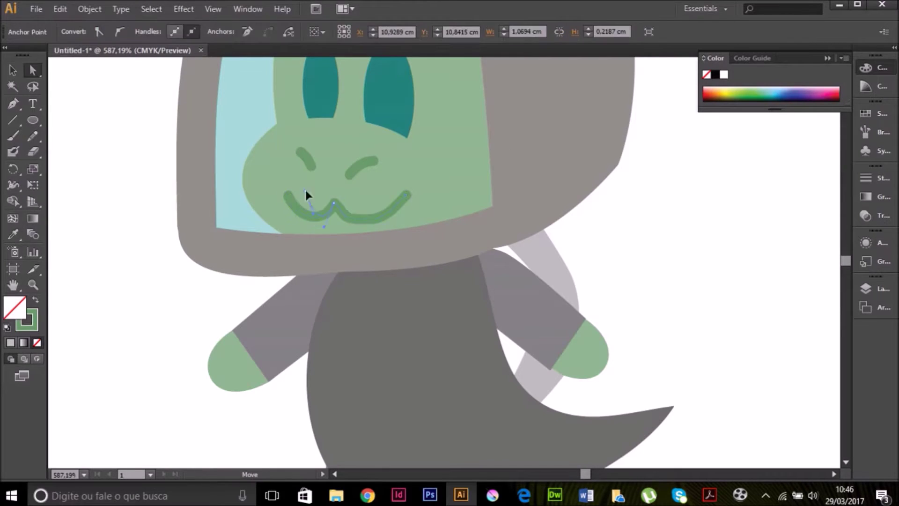
- Set the zigzag mouth line's stroke to 1 pt
{"action": "key", "text": "v"}
{"action": "left_click", "coordinate": [329, 217]}
{"action": "left_click", "coordinate": [150, 29]}
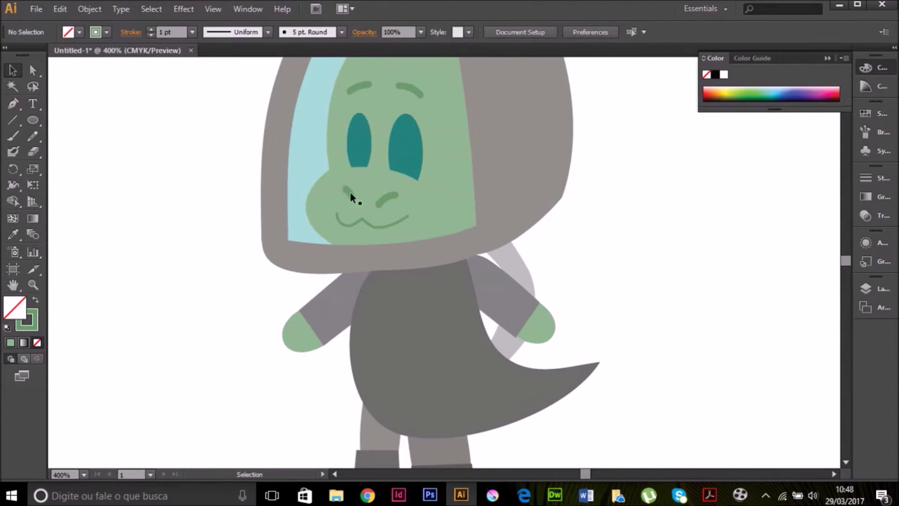
{"action": "key", "text": "ctrl+shift+a"}
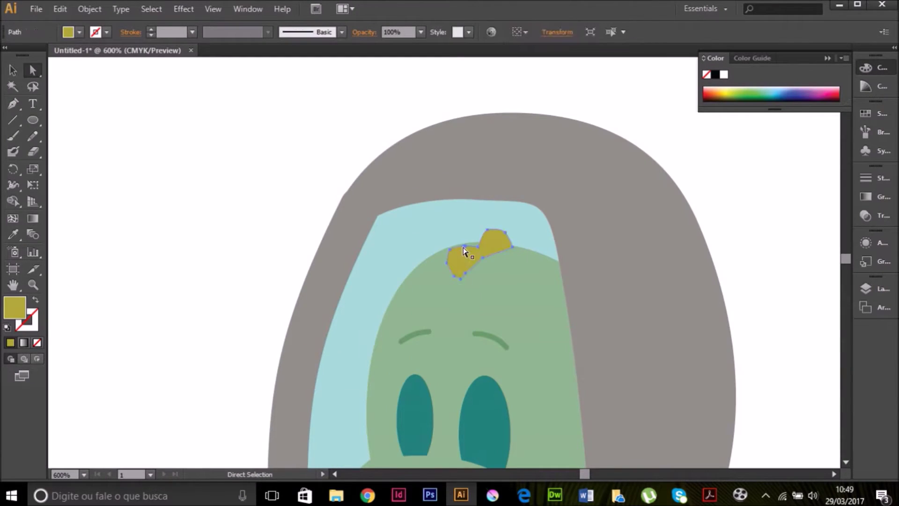
- Move the yellow hair tuft onto the head and add a duplicate circle at the right end, sent backward
{"action": "left_click_drag", "start_coordinate": [525, 252], "coordinate": [461, 244]}
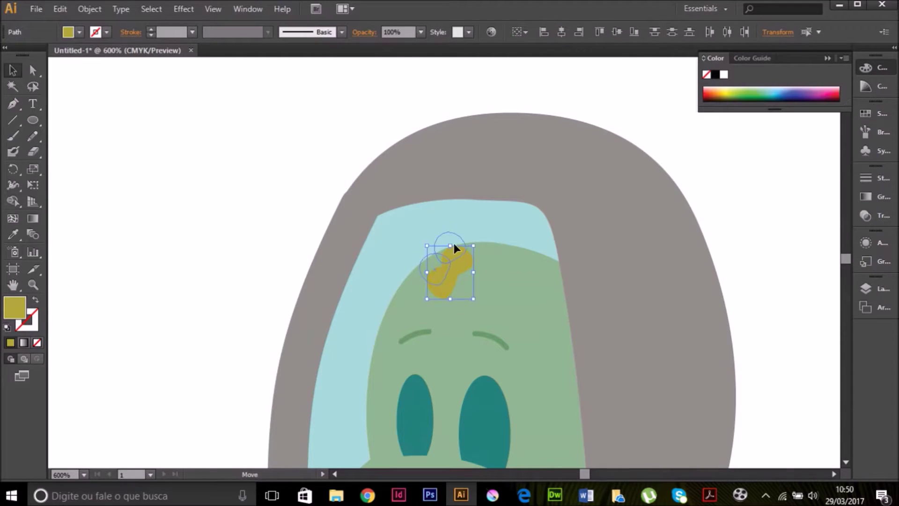
{"action": "left_click", "coordinate": [734, 247]}
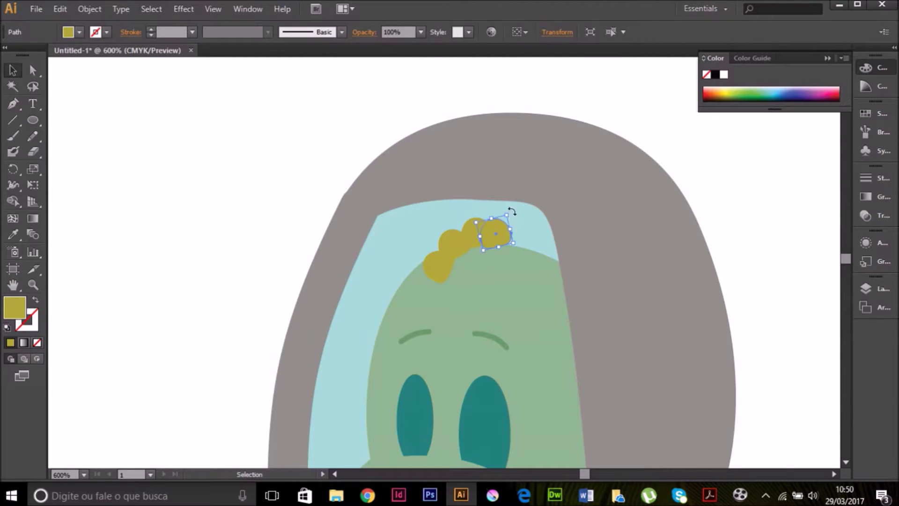
{"action": "key", "text": "v"}
{"action": "left_click_drag", "start_coordinate": [438, 261], "coordinate": [547, 244]}
{"action": "right_click", "coordinate": [578, 257]}
{"action": "left_click", "coordinate": [542, 438]}
- Send the new hair circle behind the green face
{"action": "right_click", "coordinate": [552, 241]}
{"action": "left_click", "coordinate": [679, 461]}
{"action": "right_click", "coordinate": [361, 105]}
{"action": "left_click", "coordinate": [539, 246]}
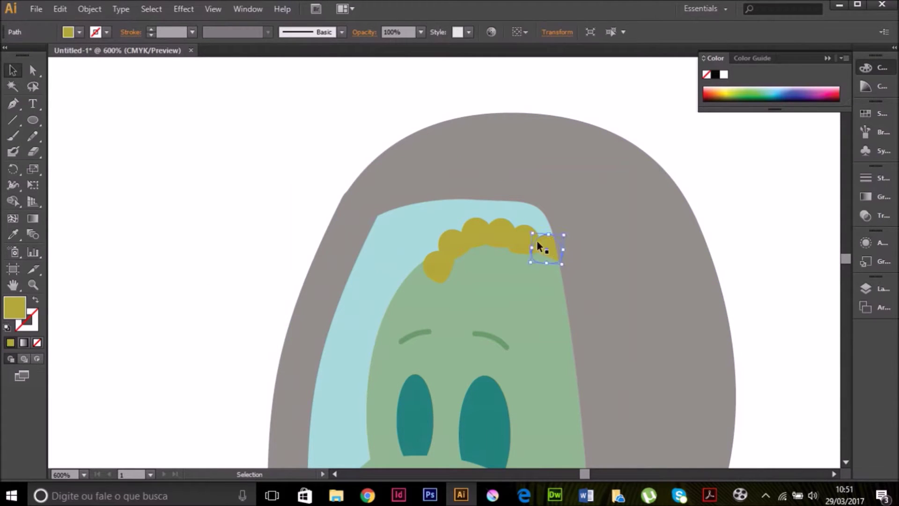
- Draw a four-point base shape beneath the hair bumps with the Pen tool
{"action": "left_click", "coordinate": [442, 281]}
{"action": "left_click", "coordinate": [458, 260]}
{"action": "left_click", "coordinate": [488, 251]}
{"action": "left_click", "coordinate": [515, 253]}
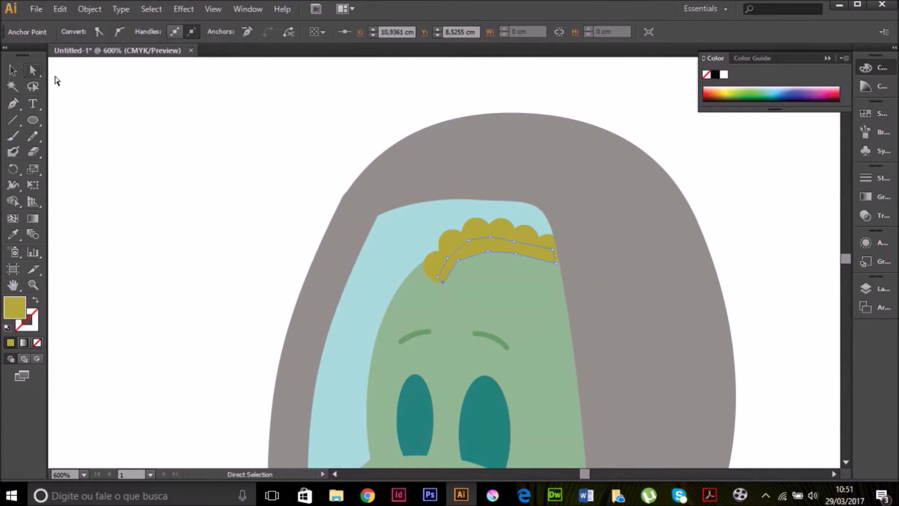
- Reshape the base shape's lower edge by dragging an anchor
{"action": "left_click", "coordinate": [462, 265]}
{"action": "left_click_drag", "start_coordinate": [458, 267], "coordinate": [489, 254]}
{"action": "left_click", "coordinate": [249, 263]}
{"action": "left_click", "coordinate": [439, 263]}
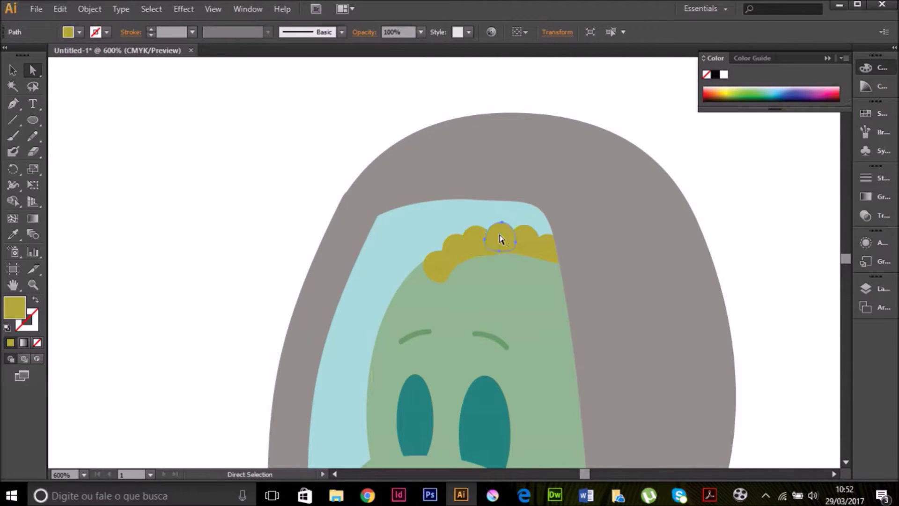
- Select the hair bumps together as the whole hair group, then deselect
{"action": "left_click", "coordinate": [445, 255]}
{"action": "left_click", "coordinate": [497, 240]}
{"action": "left_click", "coordinate": [546, 249]}
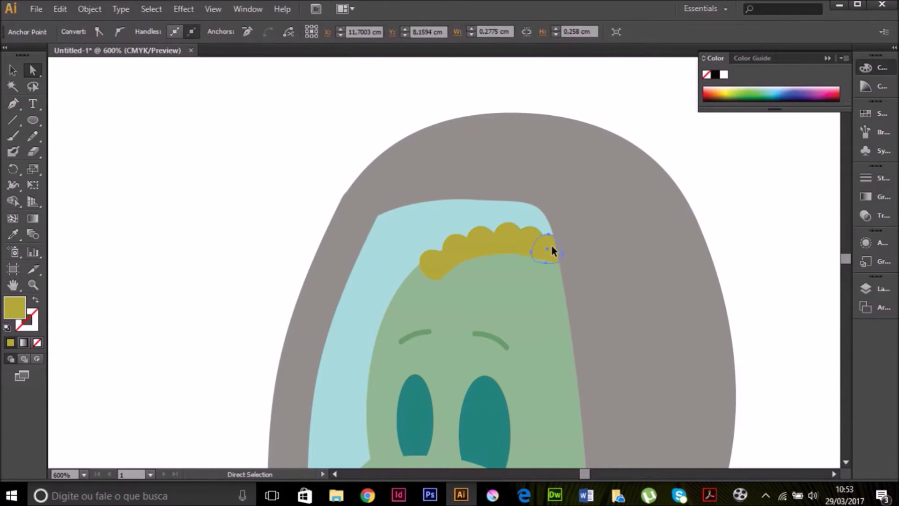
{"action": "scroll", "coordinate": [606, 272], "scroll_direction": "down", "scroll_amount": 5}
{"action": "key", "text": "v"}
{"action": "scroll", "coordinate": [528, 307], "scroll_direction": "up", "scroll_amount": 6}
{"action": "left_click", "coordinate": [527, 307]}
{"action": "left_click", "coordinate": [632, 216]}
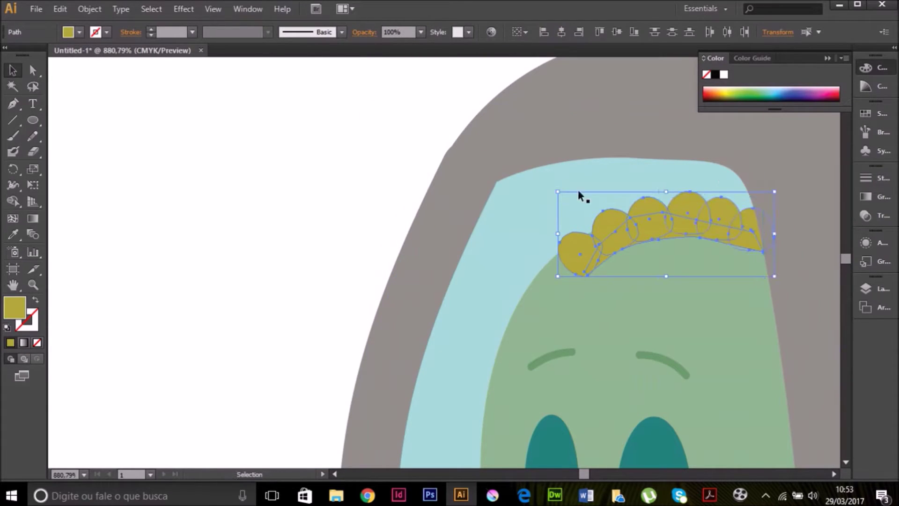
{"action": "left_click", "coordinate": [183, 139]}
- Inspect individual hair circles, the visor, helmet and face with Direct Selection
{"action": "key", "text": "a"}
{"action": "left_click", "coordinate": [762, 237]}
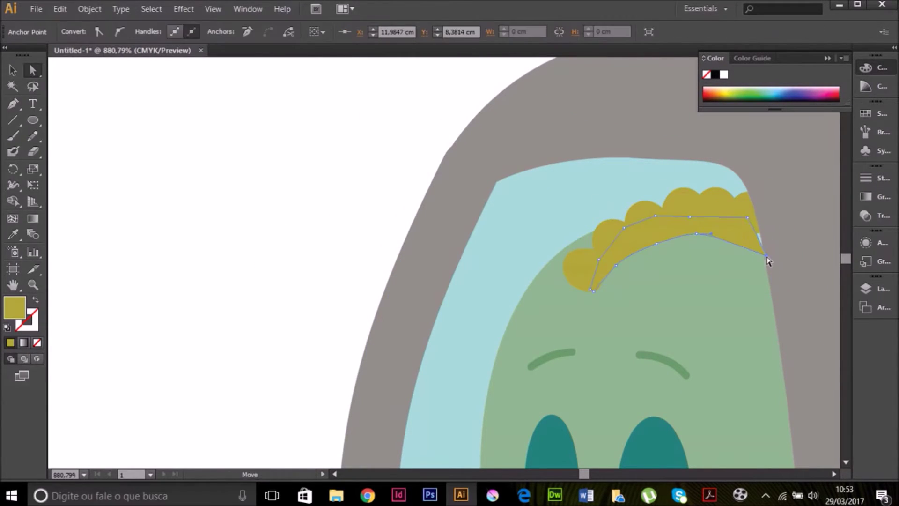
{"action": "left_click", "coordinate": [727, 219]}
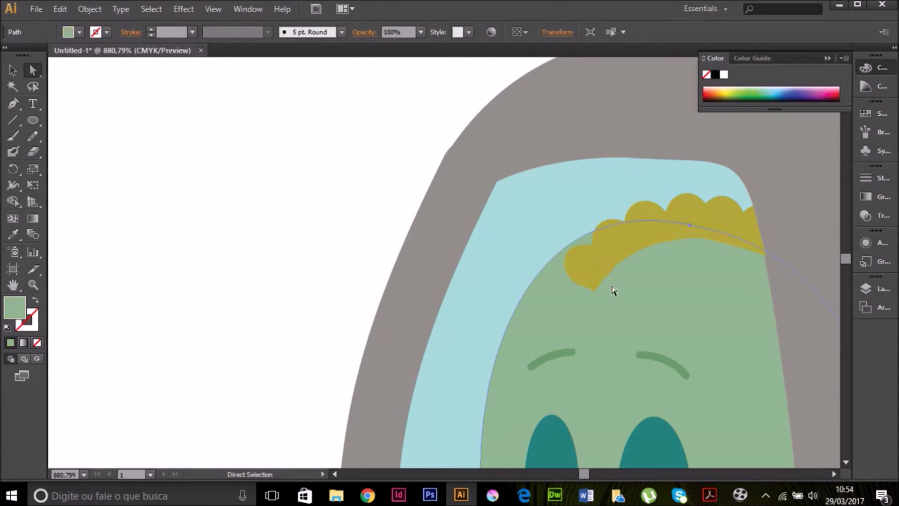
{"action": "left_click", "coordinate": [526, 287]}
{"action": "left_click", "coordinate": [780, 257]}
{"action": "left_click", "coordinate": [599, 311]}
{"action": "key", "text": "ctrl+shift+a"}
- Zoom out, sample the hair's mustard yellow and select the hair to trim its edge
{"action": "key", "text": "ctrl+minus"}
{"action": "key", "text": "ctrl+minus"}
{"action": "key", "text": "ctrl+minus"}
{"action": "left_click", "coordinate": [461, 224]}
{"action": "left_click", "coordinate": [248, 259]}
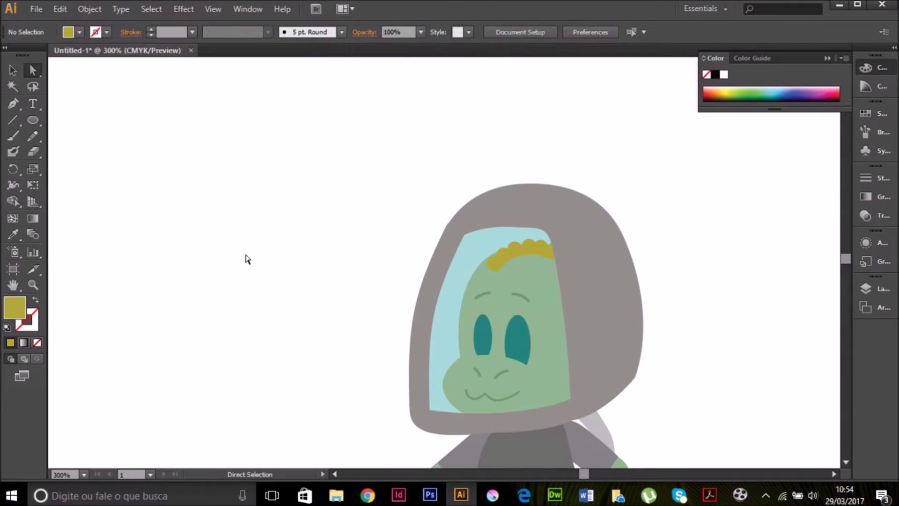
{"action": "left_click", "coordinate": [517, 270]}
- Drag the lower hair curls' anchors down and to the left to extend the tuft
{"action": "left_click", "coordinate": [494, 274]}
{"action": "key", "text": "ctrl+shift+a"}
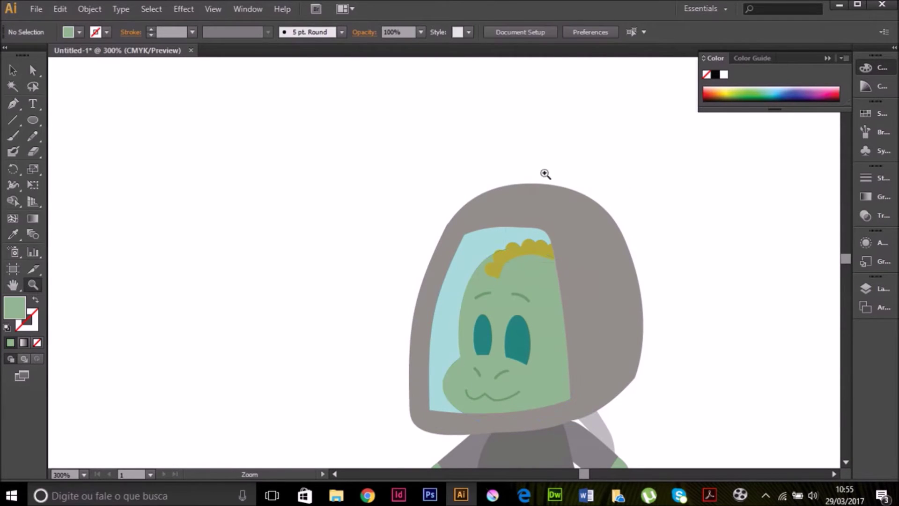
{"action": "key", "text": "ctrl+plus"}
{"action": "key", "text": "ctrl+plus"}
{"action": "key", "text": "ctrl+plus"}
{"action": "left_click", "coordinate": [391, 321]}
{"action": "left_click", "coordinate": [489, 322]}
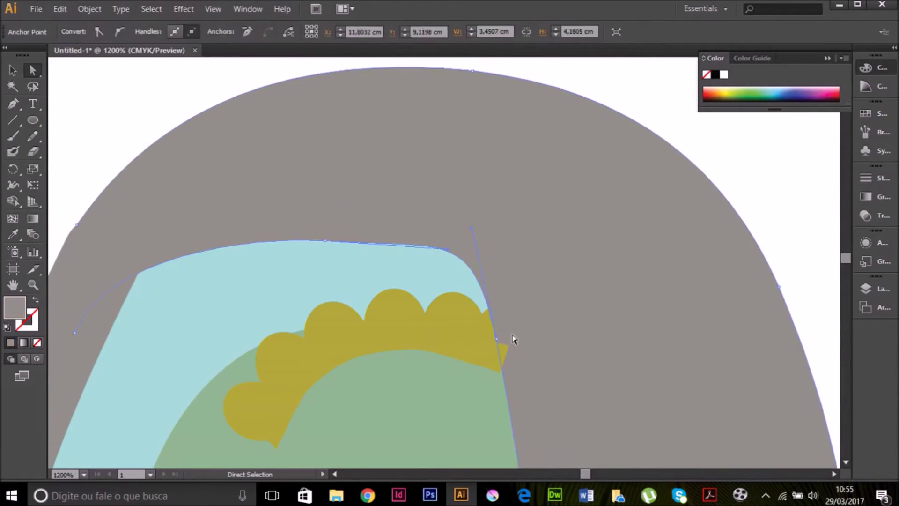
{"action": "left_click", "coordinate": [360, 361]}
{"action": "key", "text": "ctrl+minus"}
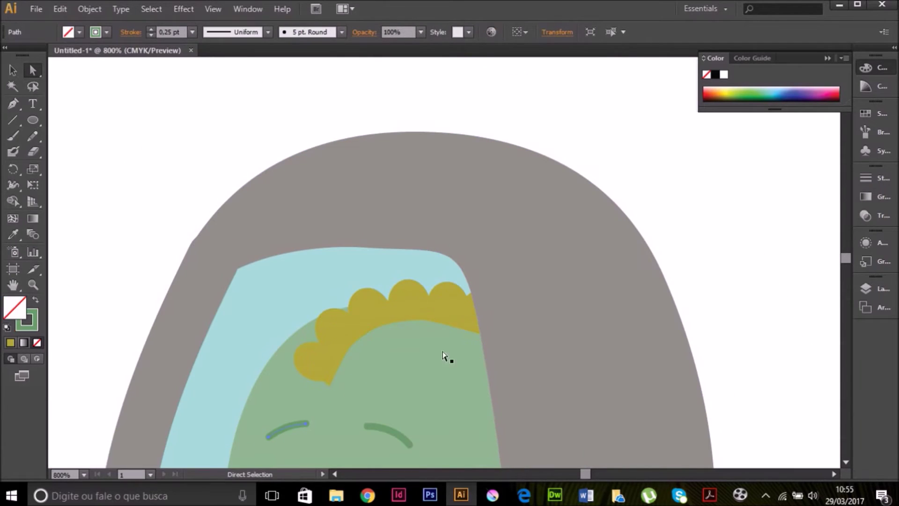
{"action": "left_click_drag", "start_coordinate": [443, 356], "coordinate": [328, 374]}
{"action": "left_click", "coordinate": [403, 308]}
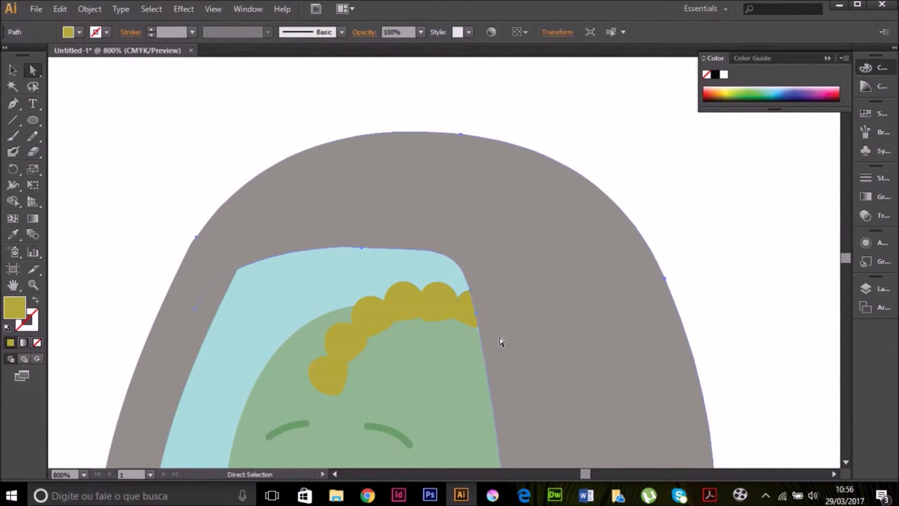
- Trace a solid base shape under the curls and fill it with the hair yellow
{"action": "key", "text": "p"}
{"action": "left_click", "coordinate": [335, 392]}
{"action": "left_click", "coordinate": [425, 304]}
{"action": "left_click", "coordinate": [480, 326]}
{"action": "left_click", "coordinate": [392, 326]}
{"action": "left_click", "coordinate": [344, 392]}
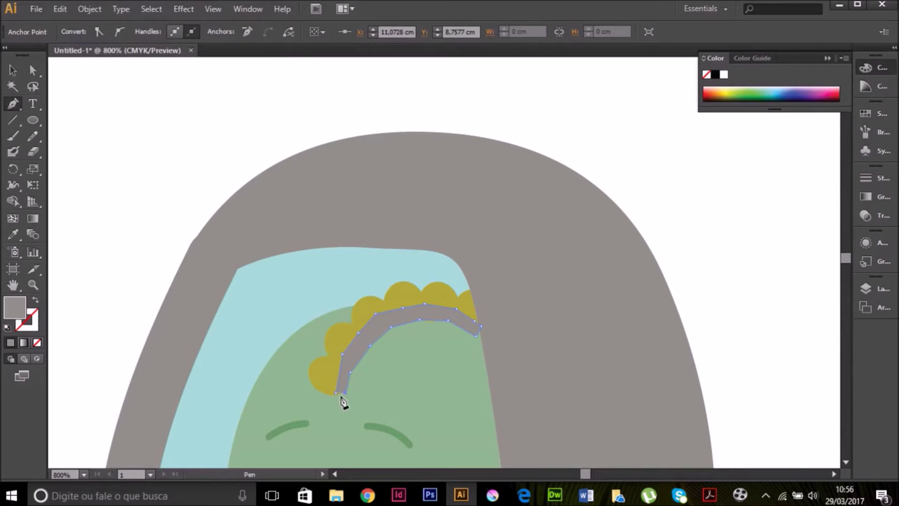
{"action": "key", "text": "i"}
{"action": "left_click", "coordinate": [345, 341]}
{"action": "left_click", "coordinate": [158, 231]}
- Select the small yellow curl near the hair's right end and zoom in on it
{"action": "left_click", "coordinate": [453, 324]}
{"action": "right_click", "coordinate": [491, 328]}
{"action": "key", "text": "Escape"}
{"action": "left_click", "coordinate": [345, 422]}
{"action": "left_click", "coordinate": [754, 281]}
{"action": "key", "text": "ctrl+minus"}
{"action": "key", "text": "ctrl+minus"}
{"action": "key", "text": "ctrl+minus"}
{"action": "left_click", "coordinate": [420, 282]}
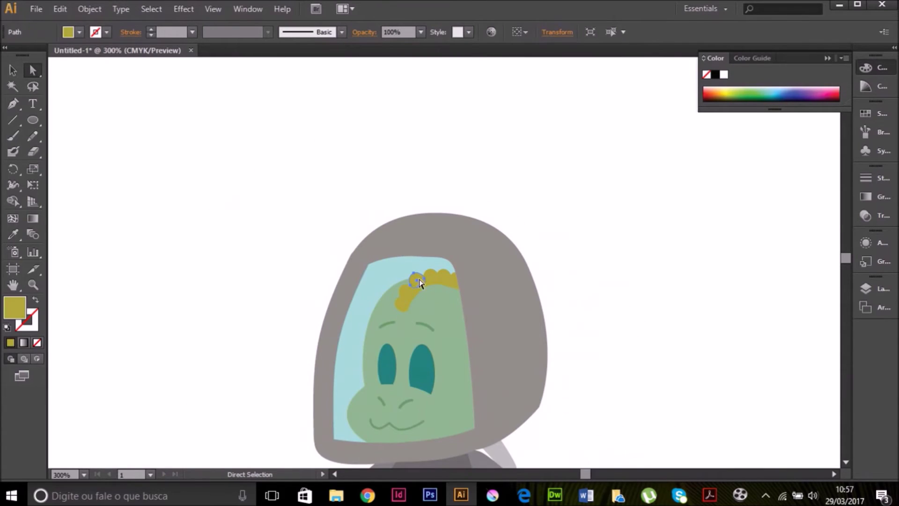
{"action": "left_click", "coordinate": [648, 303]}
{"action": "scroll", "coordinate": [417, 300], "scroll_direction": "up", "scroll_amount": 10}
- Compare the hair base path and its anchors against the green head shape
{"action": "left_click", "coordinate": [301, 331]}
{"action": "left_click", "coordinate": [349, 284], "text": "ctrl"}
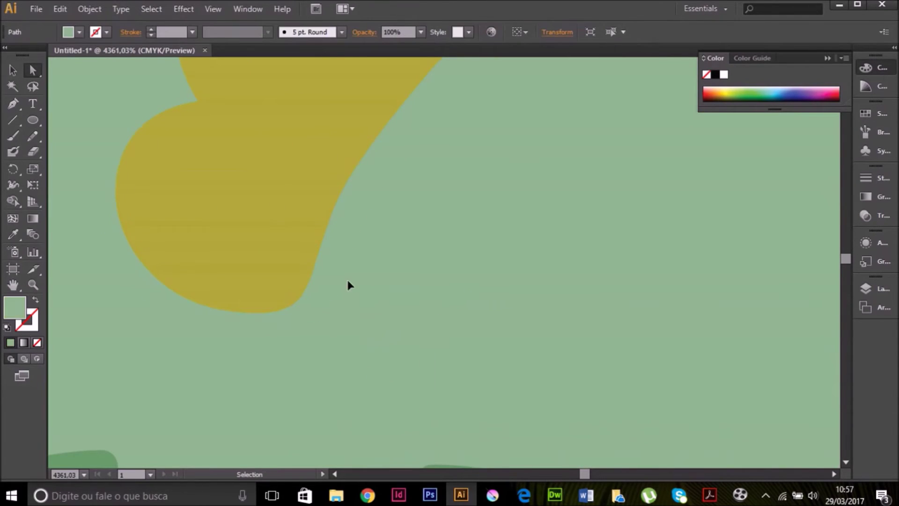
{"action": "key", "text": "ctrl+minus"}
{"action": "key", "text": "ctrl+minus"}
{"action": "key", "text": "ctrl+minus"}
{"action": "left_click", "coordinate": [461, 177]}
{"action": "left_click", "coordinate": [592, 186]}
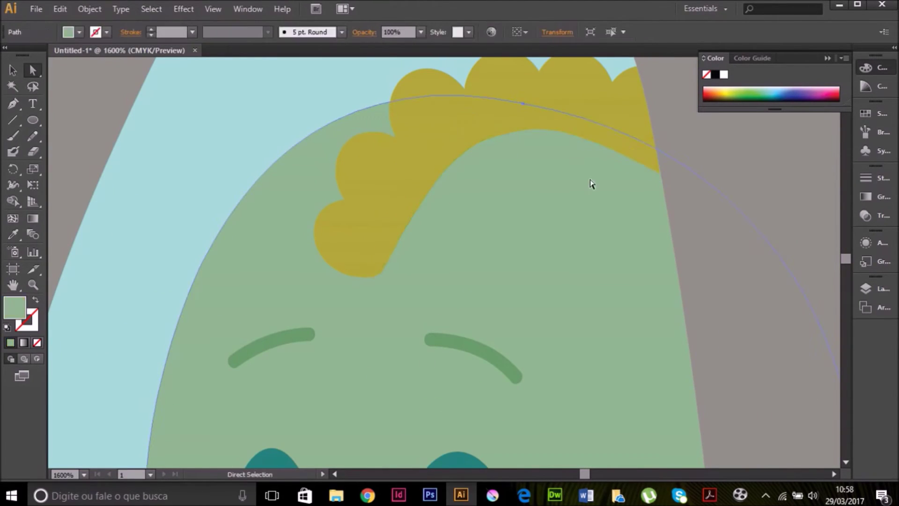
{"action": "left_click", "coordinate": [376, 277]}
{"action": "left_click", "coordinate": [367, 295]}
{"action": "left_click", "coordinate": [422, 205]}
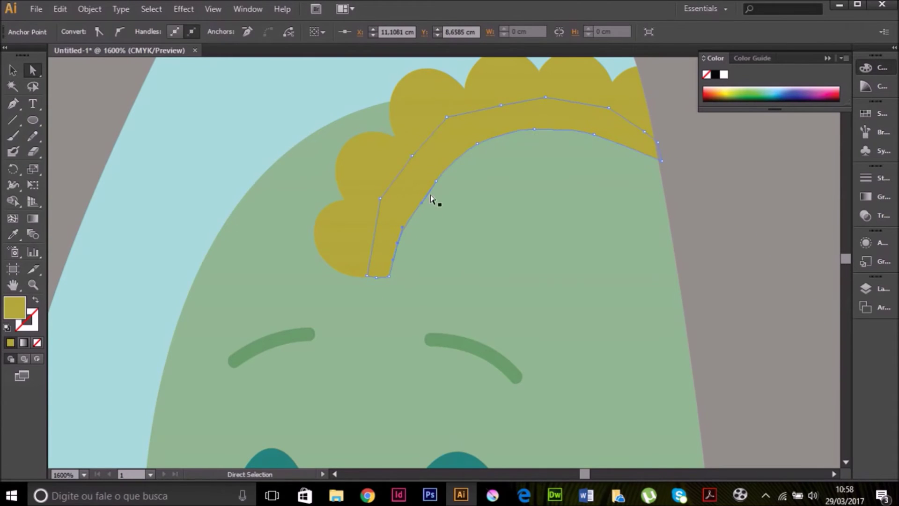
- Check the small yellow blob and hair base anchors, then clear the selection
{"action": "left_click", "coordinate": [748, 251]}
{"action": "left_click", "coordinate": [388, 265]}
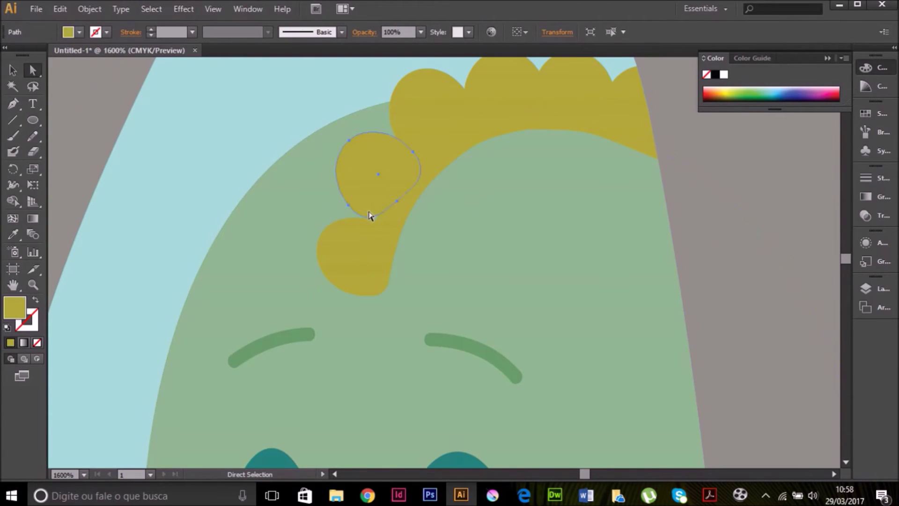
{"action": "left_click", "coordinate": [385, 289]}
{"action": "left_click", "coordinate": [128, 251]}
{"action": "key", "text": "ctrl+minus"}
{"action": "key", "text": "ctrl+minus"}
{"action": "key", "text": "ctrl+minus"}
{"action": "left_click", "coordinate": [478, 228]}
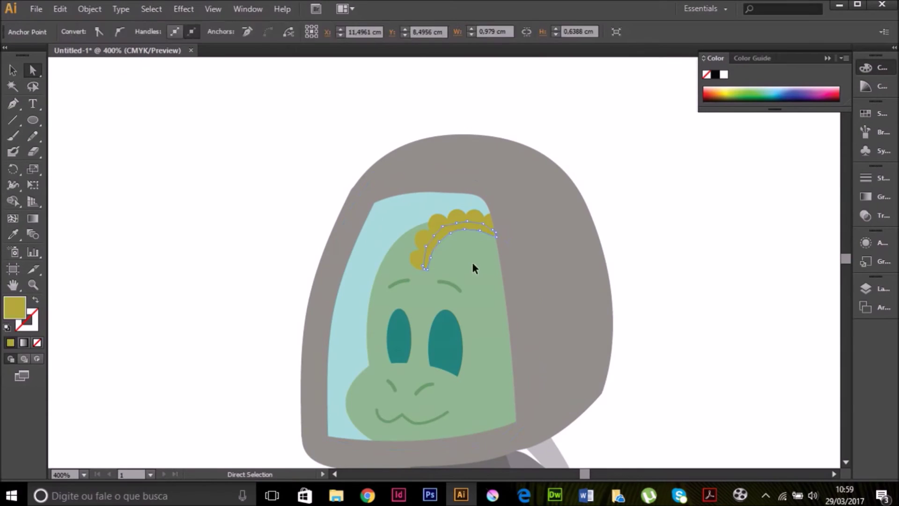
{"action": "key", "text": "ctrl+shift+a"}
- Draw a green patch shape over the right part of the hair base
{"action": "key", "text": "p"}
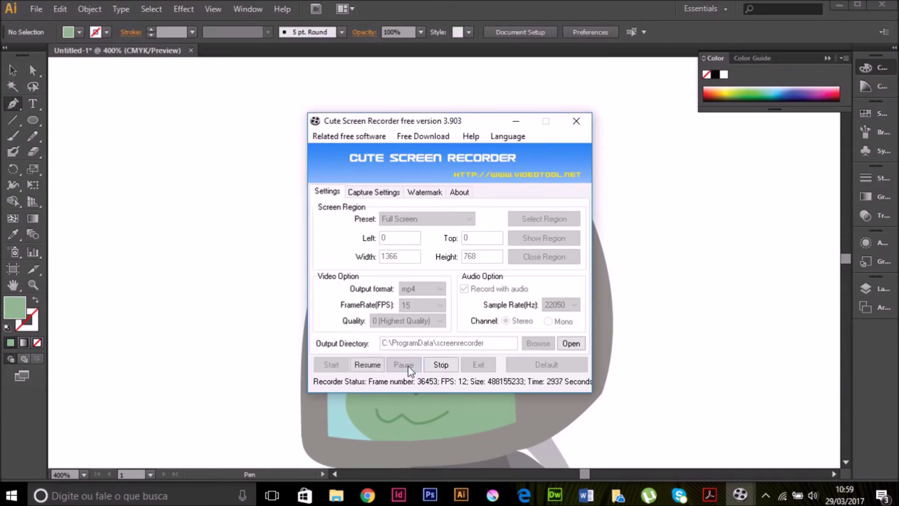
{"action": "left_click", "coordinate": [505, 249]}
{"action": "key", "text": "i"}
{"action": "left_click", "coordinate": [431, 244]}
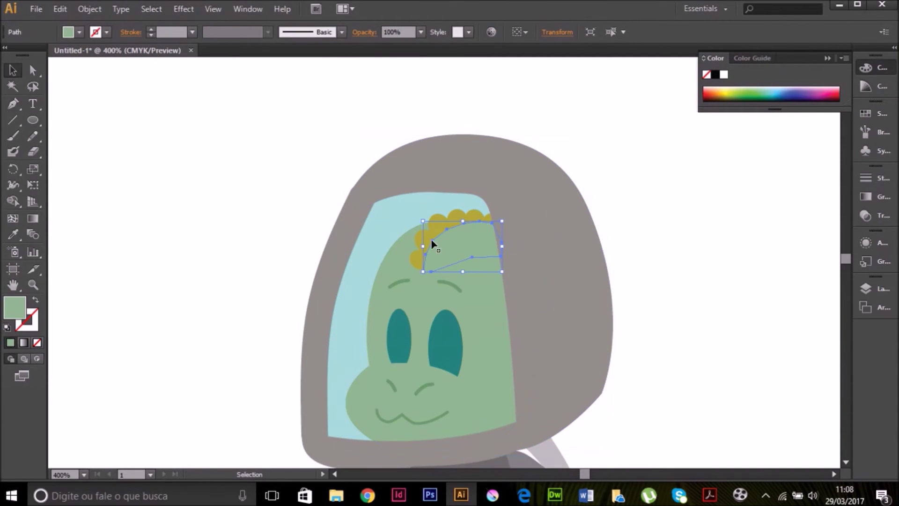
- Select the green patch's anchors, including its bottom-left anchor, with Direct Selection
{"action": "key", "text": "a"}
{"action": "left_click", "coordinate": [678, 221]}
{"action": "key", "text": "ctrl+z"}
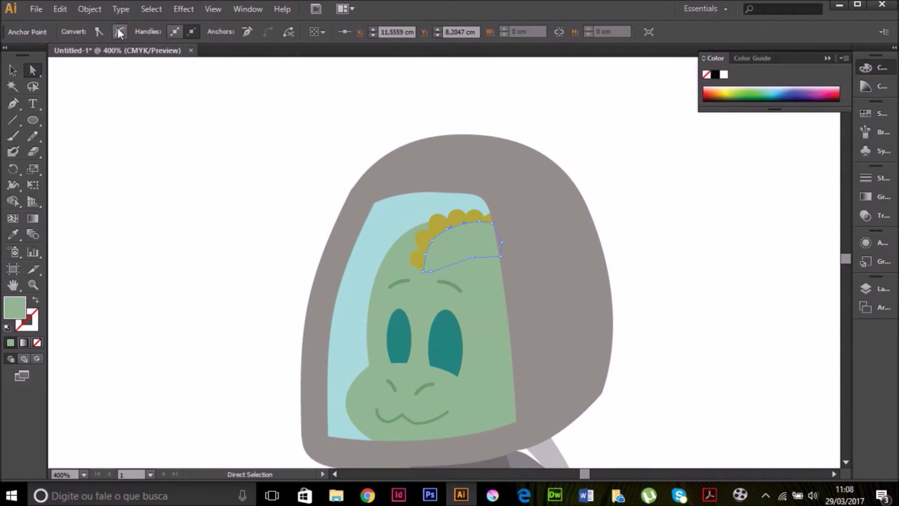
{"action": "key", "text": "ctrl+shift+z"}
{"action": "left_click", "coordinate": [478, 225]}
{"action": "left_click", "coordinate": [426, 271]}
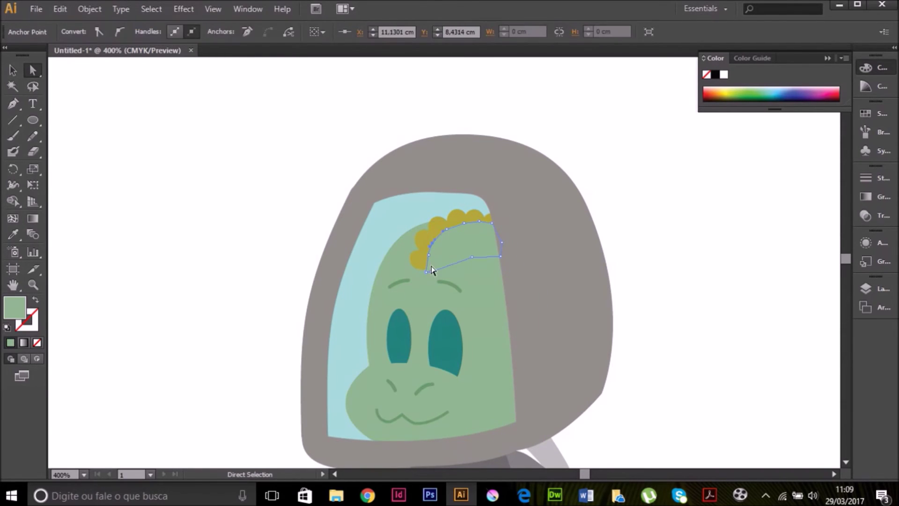
- Adjust the patch's anchors along the hair edge so only a slim yellow fringe shows
{"action": "key", "text": "ctrl+shift+a"}
{"action": "left_click", "coordinate": [464, 218]}
{"action": "key", "text": "ctrl+shift+a"}
{"action": "left_click", "coordinate": [489, 223]}
{"action": "left_click", "coordinate": [716, 361]}
{"action": "left_click", "coordinate": [433, 255]}
{"action": "left_click", "coordinate": [639, 243]}
{"action": "left_click", "coordinate": [425, 257]}
{"action": "key", "text": "ctrl+shift+a"}
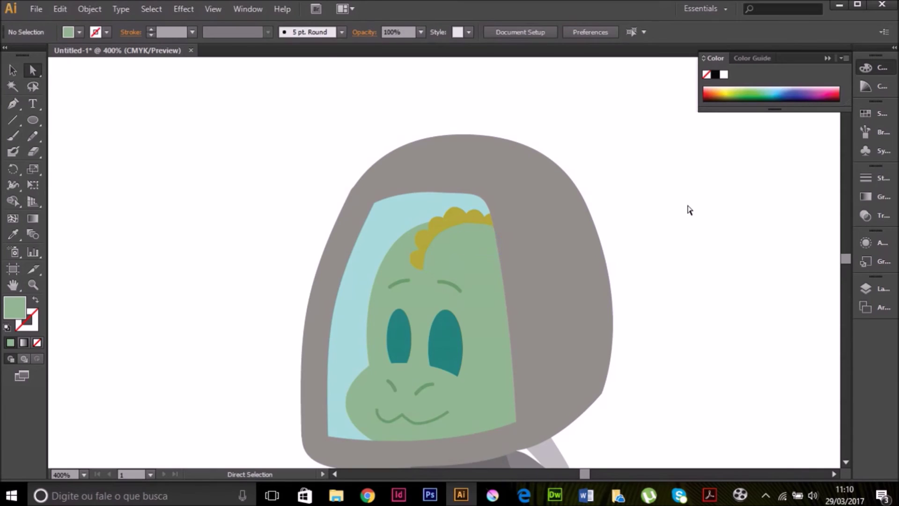
{"action": "key", "text": "ctrl+minus"}
{"action": "key", "text": "ctrl+minus"}
{"action": "left_click", "coordinate": [432, 324]}
{"action": "key", "text": "v"}
{"action": "left_click", "coordinate": [419, 276]}
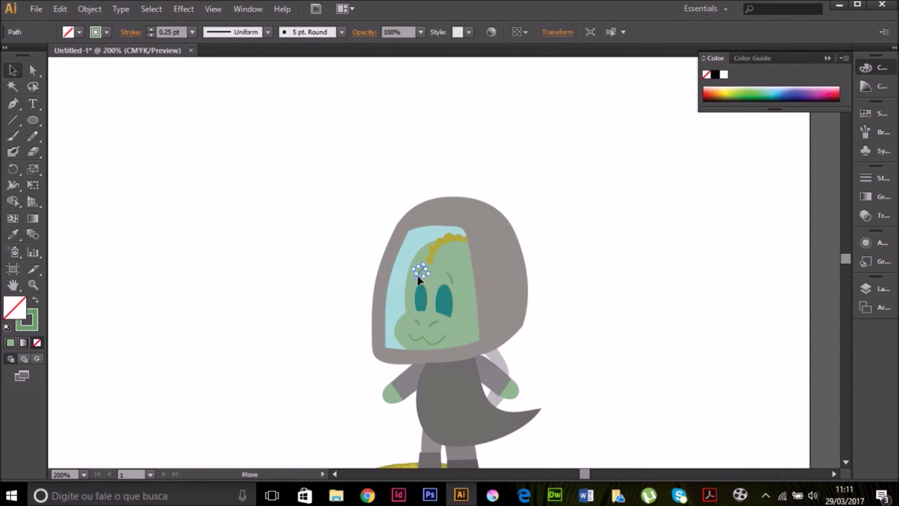
{"action": "left_click", "coordinate": [420, 295]}
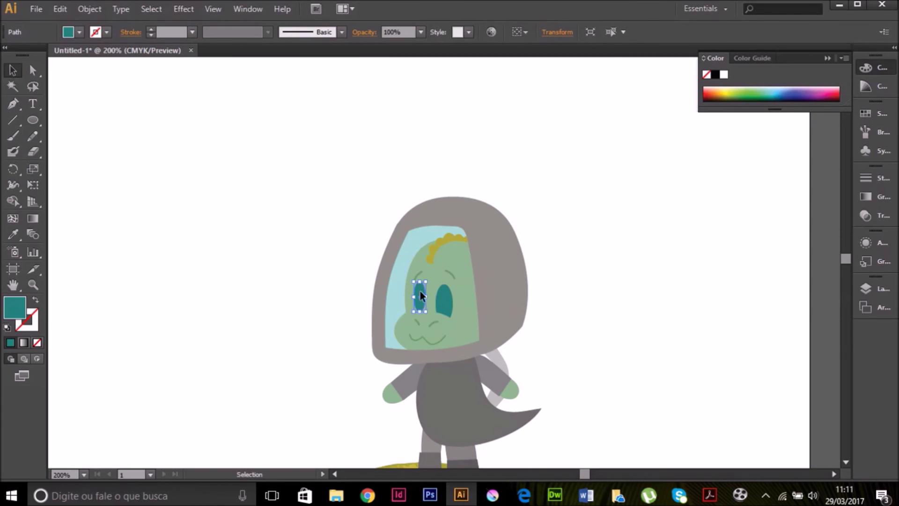
{"action": "double_click", "coordinate": [420, 295]}
{"action": "double_click", "coordinate": [630, 261]}
{"action": "key", "text": "ctrl+minus"}
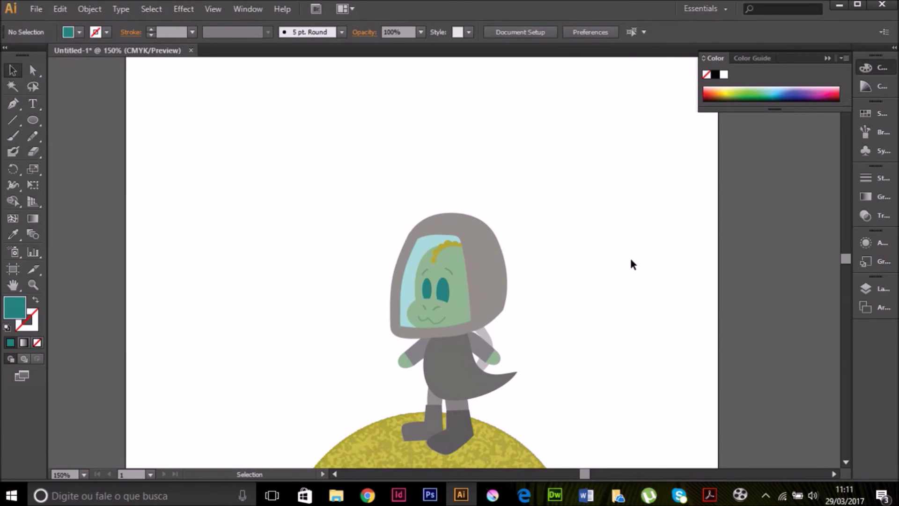
{"action": "left_click_drag", "start_coordinate": [321, 168], "coordinate": [538, 424]}
{"action": "left_click", "coordinate": [276, 197]}
{"action": "key", "text": "ctrl+minus"}
{"action": "key", "text": "ctrl+minus"}
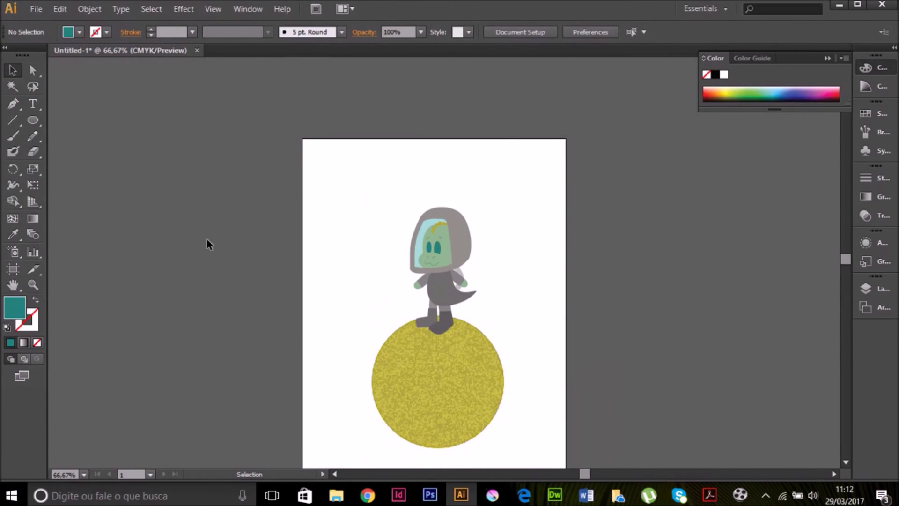